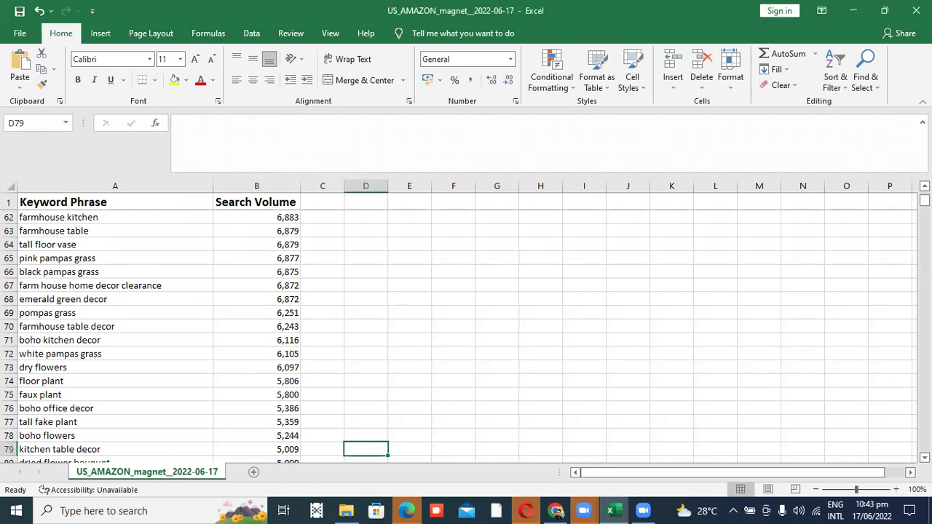
Step: Fill the keyword and search volume cells in rows 2 to 13, room decor to artificial flowers, with light green
scroll(436, 400, down, 2)
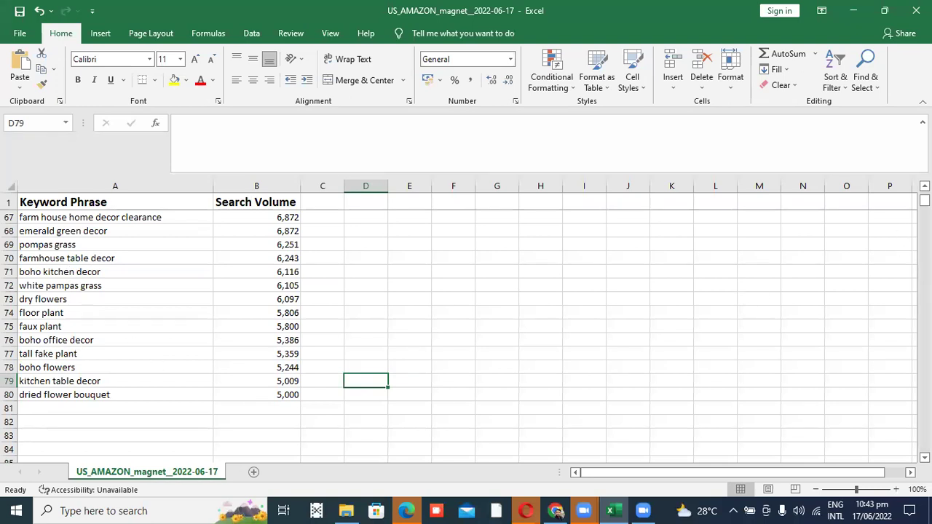
scroll(555, 512, up, 4)
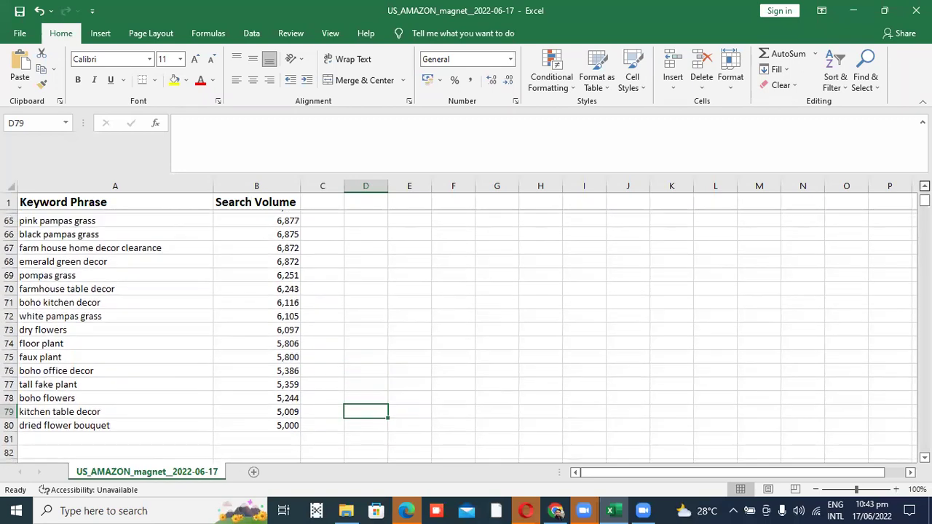
scroll(555, 512, up, 15)
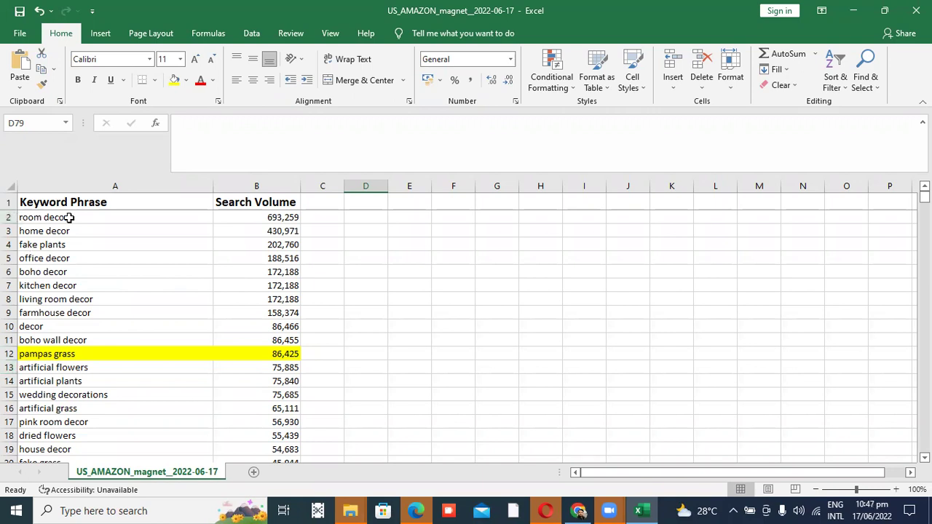
drag(137, 218, 231, 369)
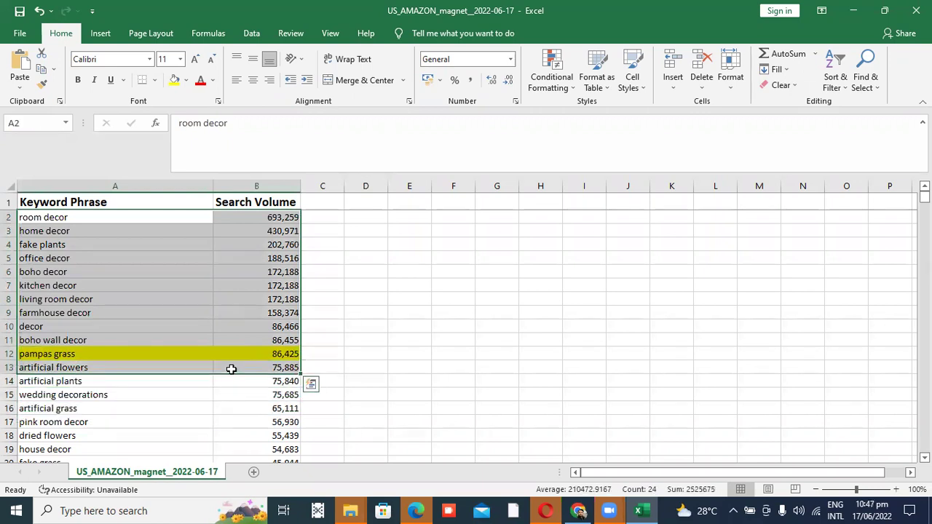
click(186, 82)
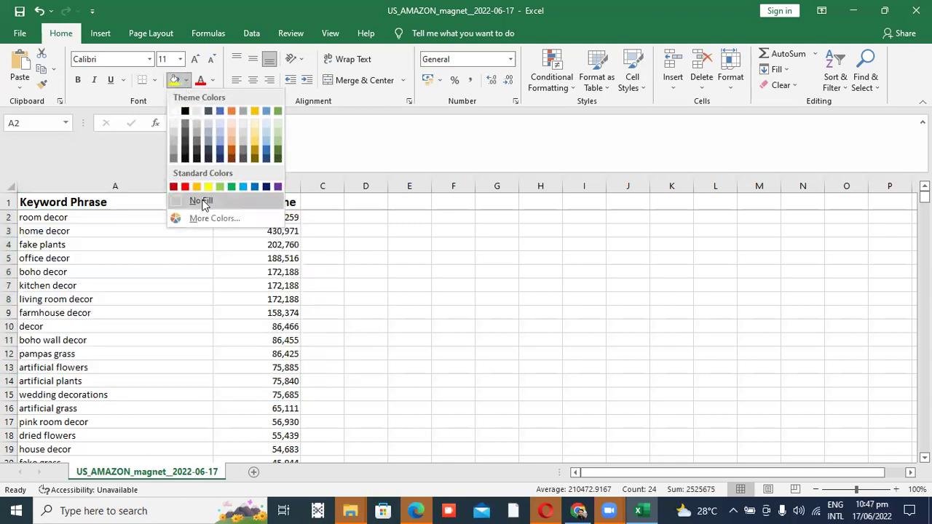
click(219, 187)
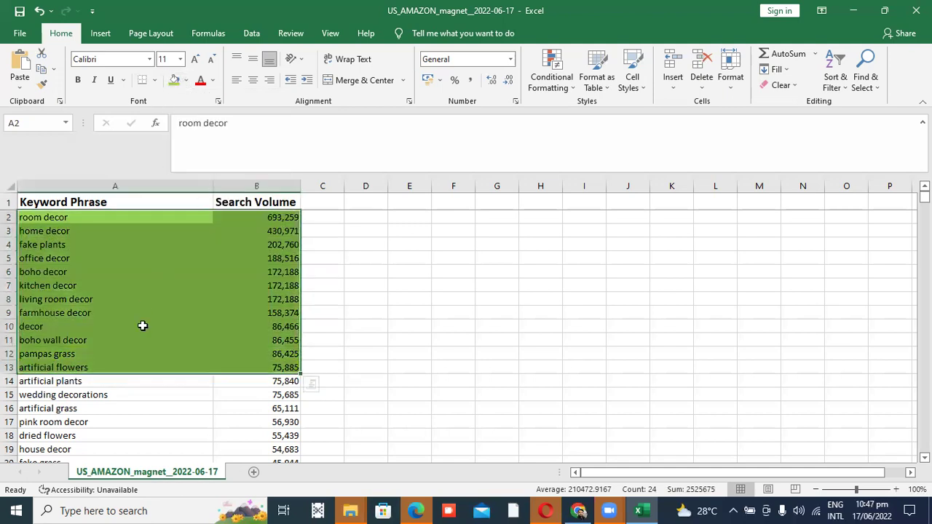
Step: Fill the pampas grass keyword and its search volume in row 12 with light blue
drag(77, 354, 246, 354)
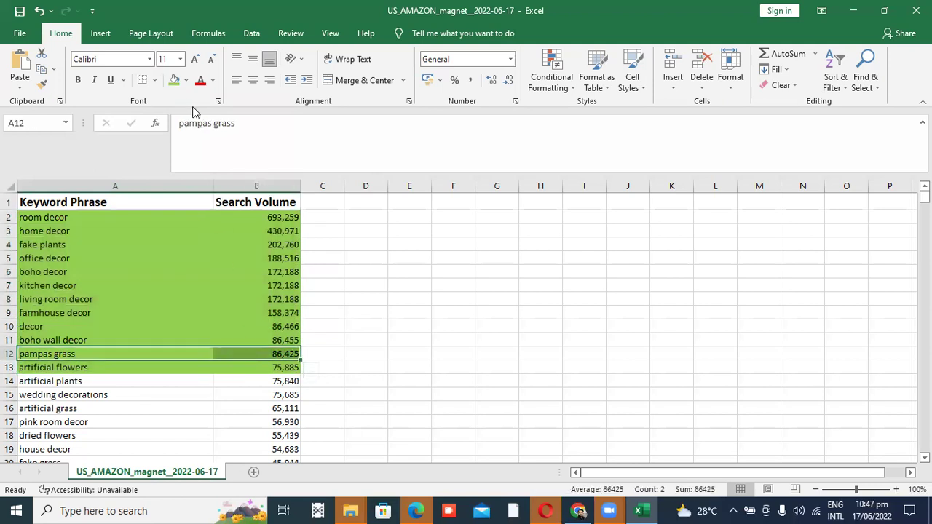
click(186, 81)
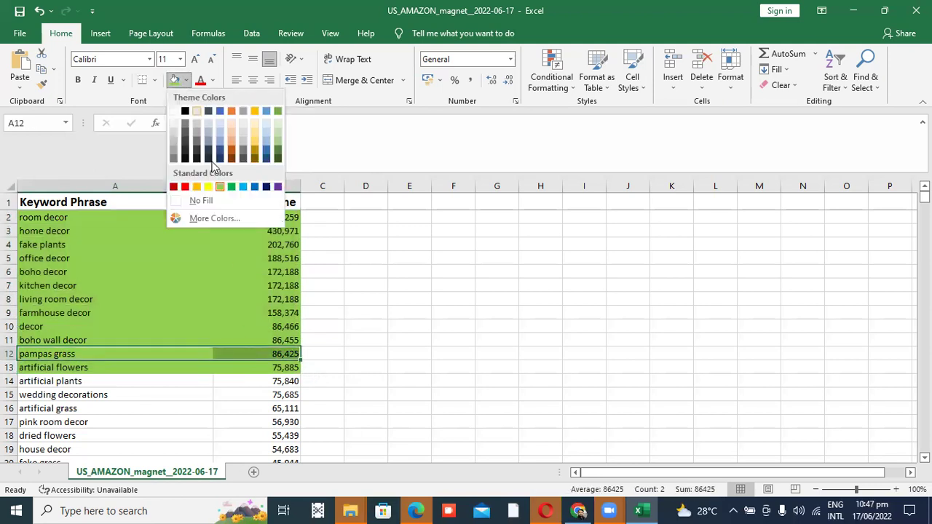
click(245, 187)
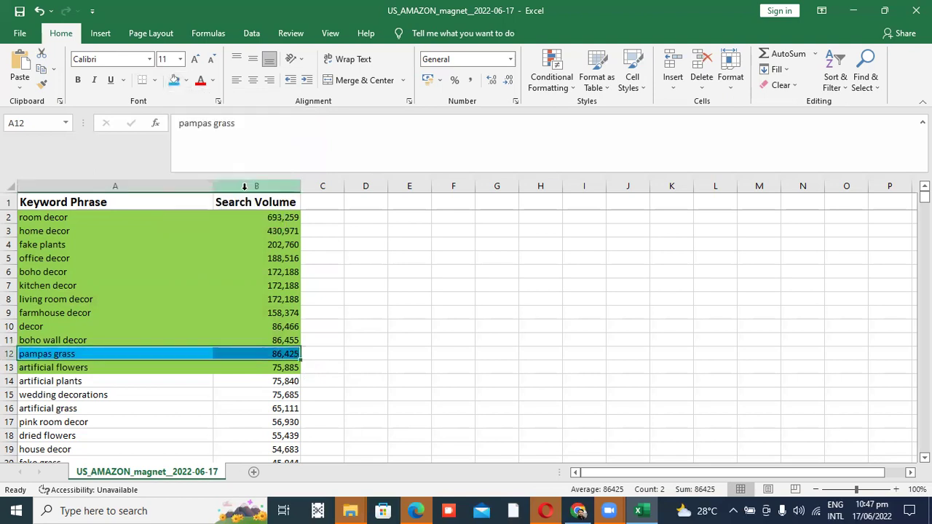
Step: Label the pampas grass row "Golden KW" in cell C12 and widen column C to fit the text
click(340, 355)
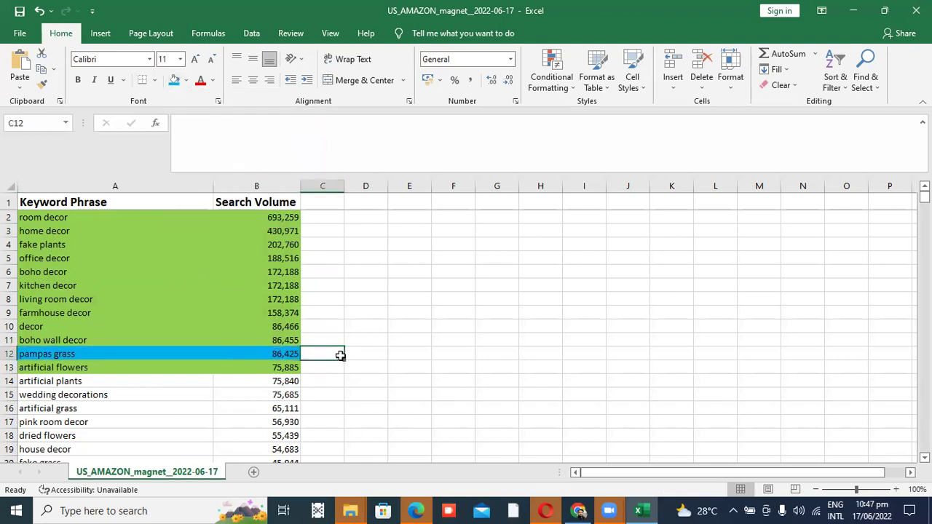
text(Go)
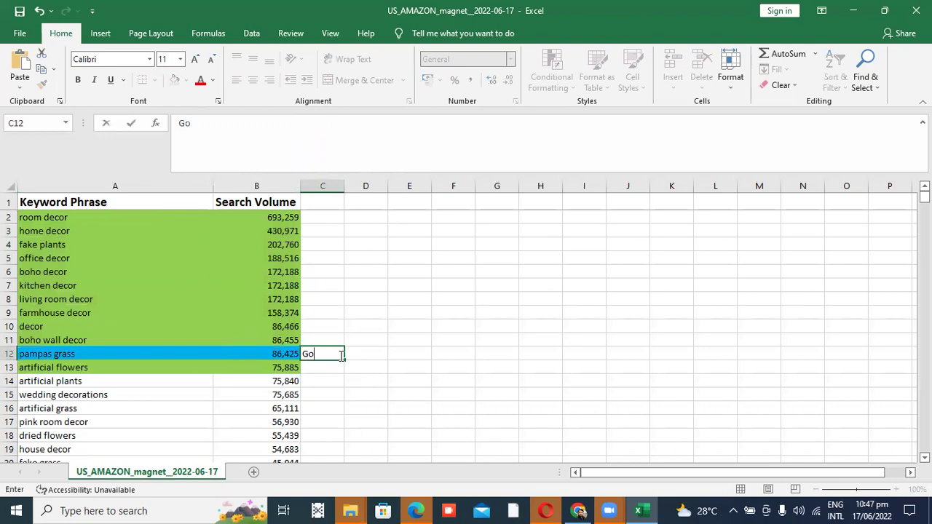
text(lden KW)
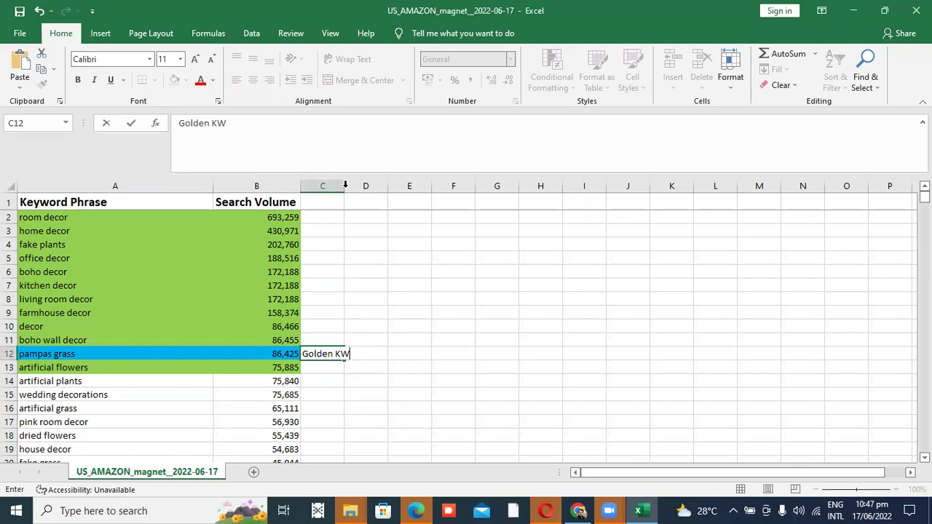
click(357, 231)
drag(344, 190, 362, 190)
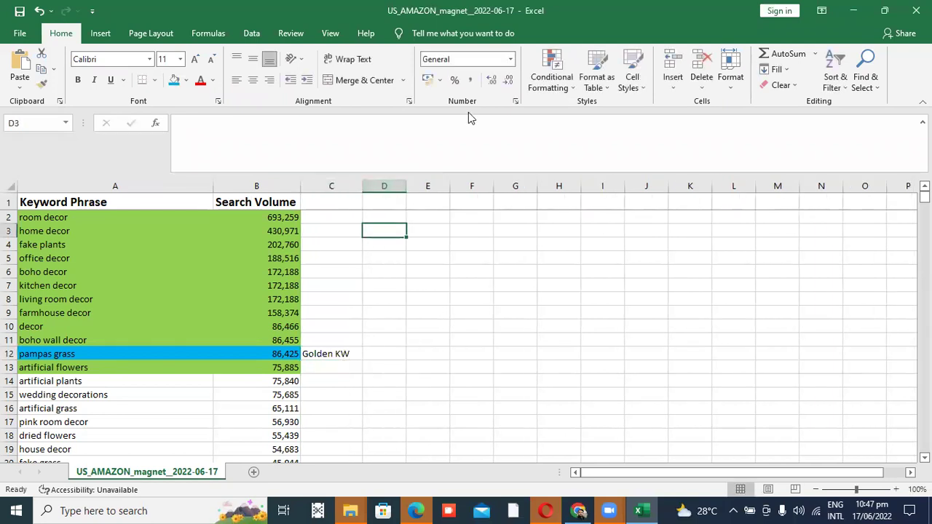
Step: Enter the label "title kw" in cells C2 to C11 and in C13, beside the green keyword rows
click(331, 217)
text(titl)
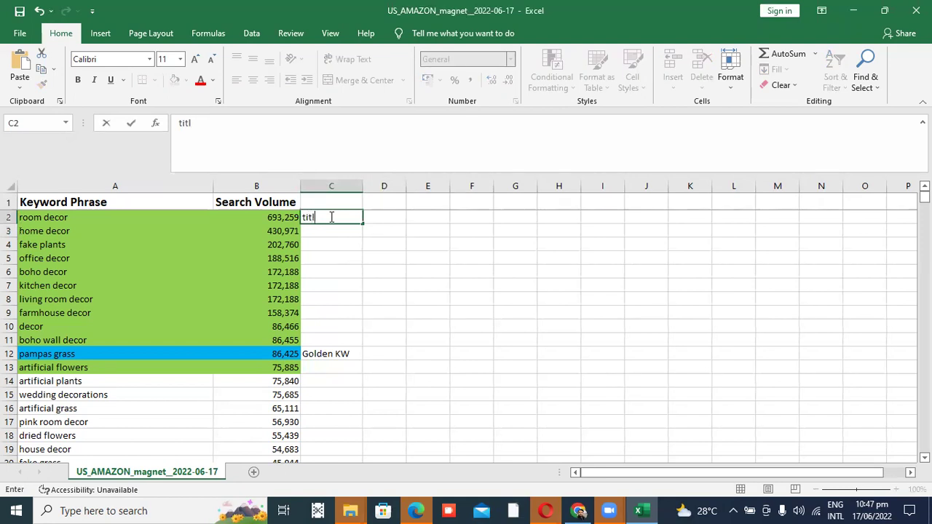
text(e kw)
click(386, 233)
click(355, 216)
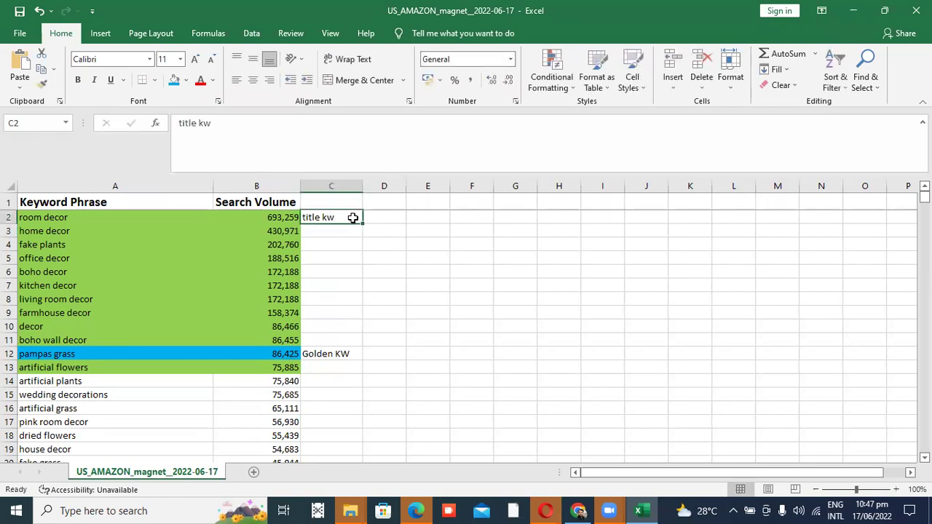
drag(362, 223, 360, 352)
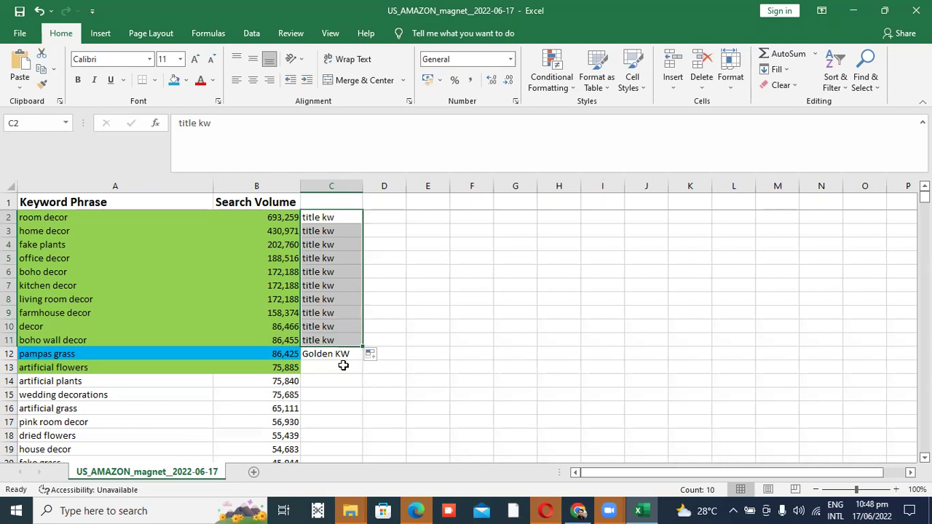
click(343, 366)
text(t)
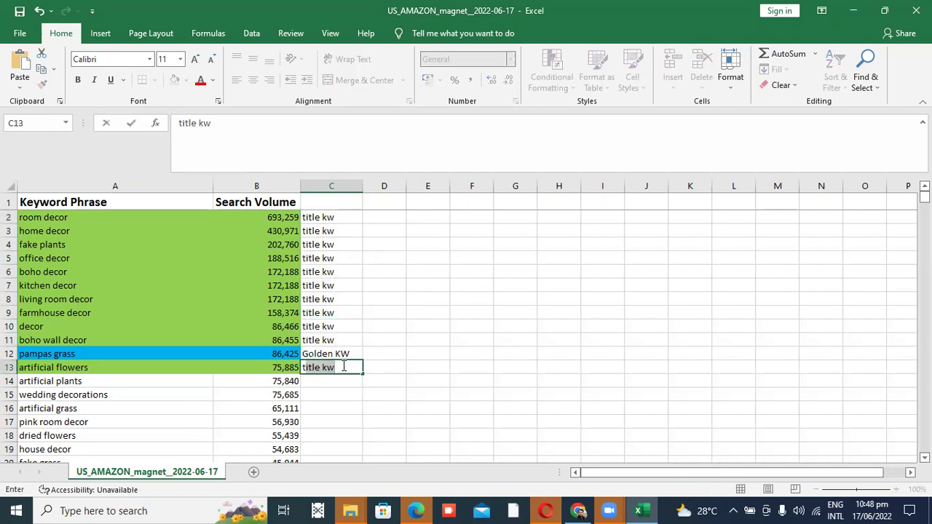
click(376, 366)
Step: Fill the label cells C2 to C13 with light green to match the keyword rows
click(345, 355)
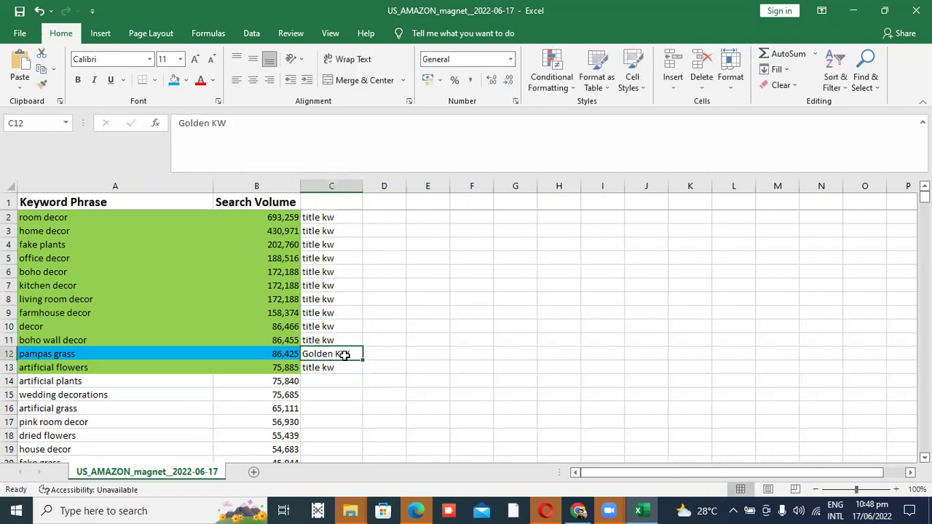
click(175, 81)
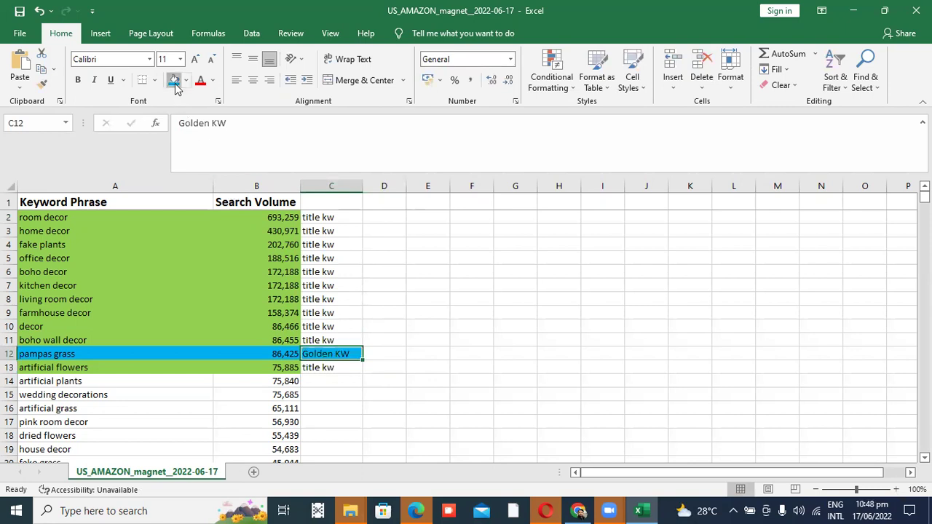
drag(318, 216, 326, 368)
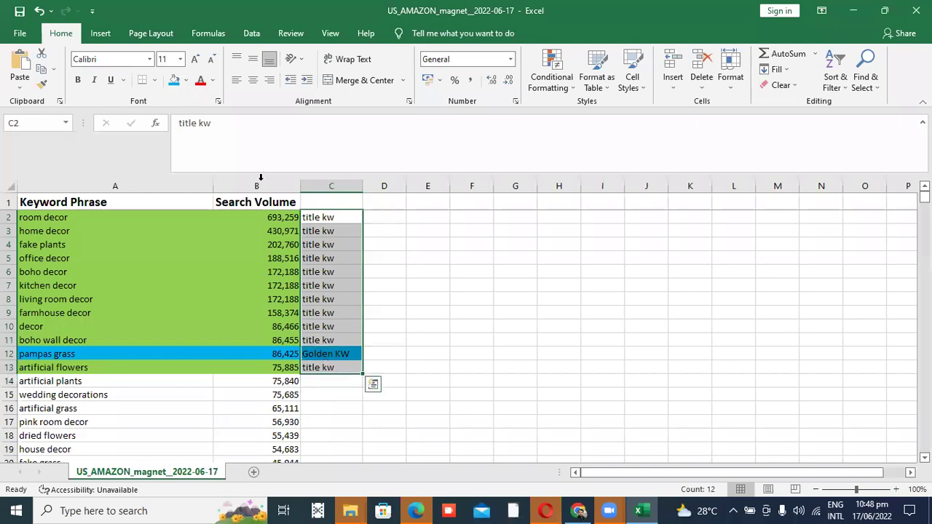
click(174, 81)
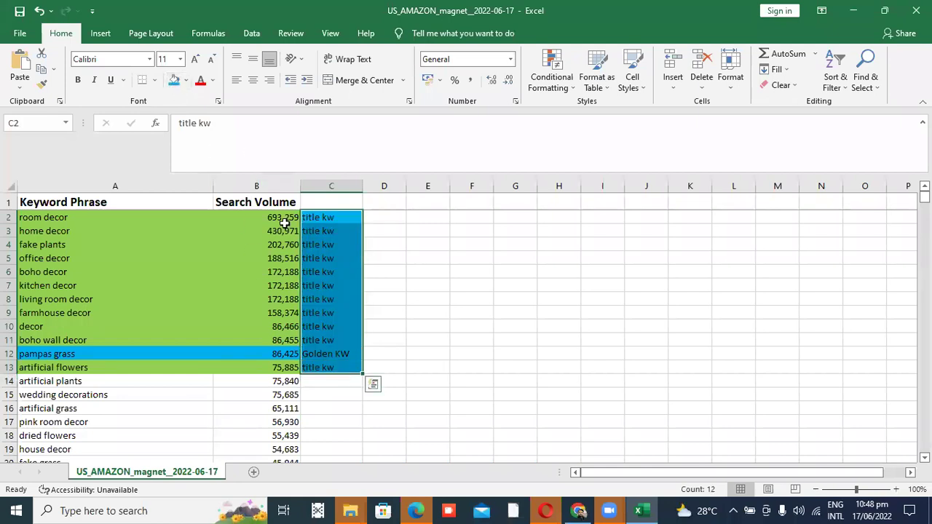
click(186, 80)
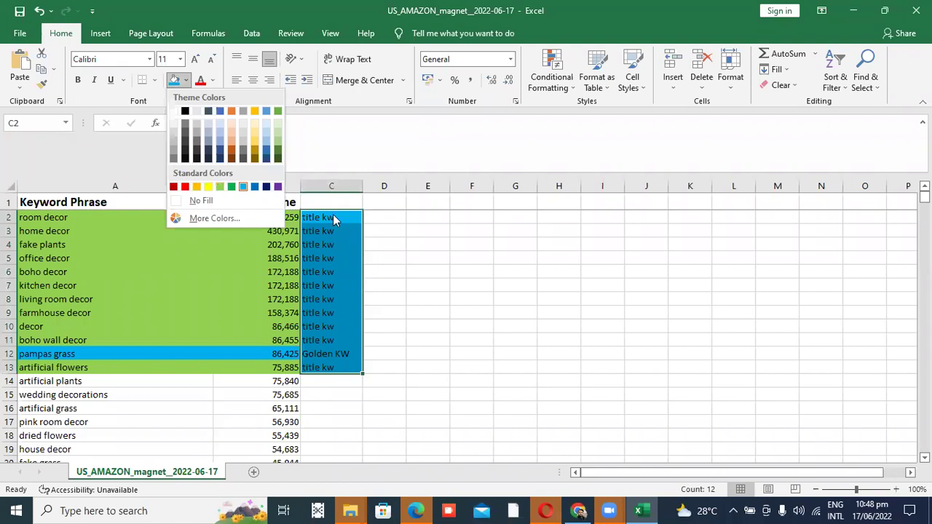
click(219, 186)
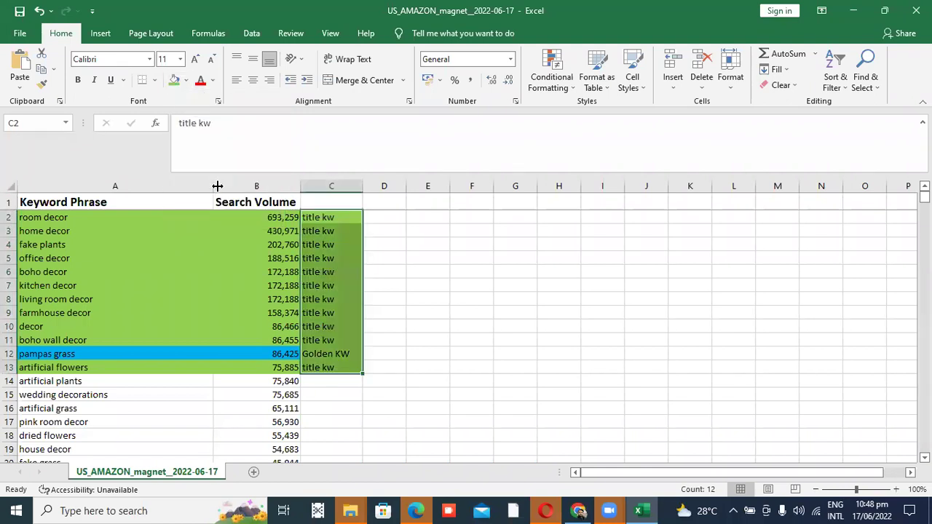
Step: Fill the "Golden KW" label in cell C12 with light blue to match its row
click(327, 353)
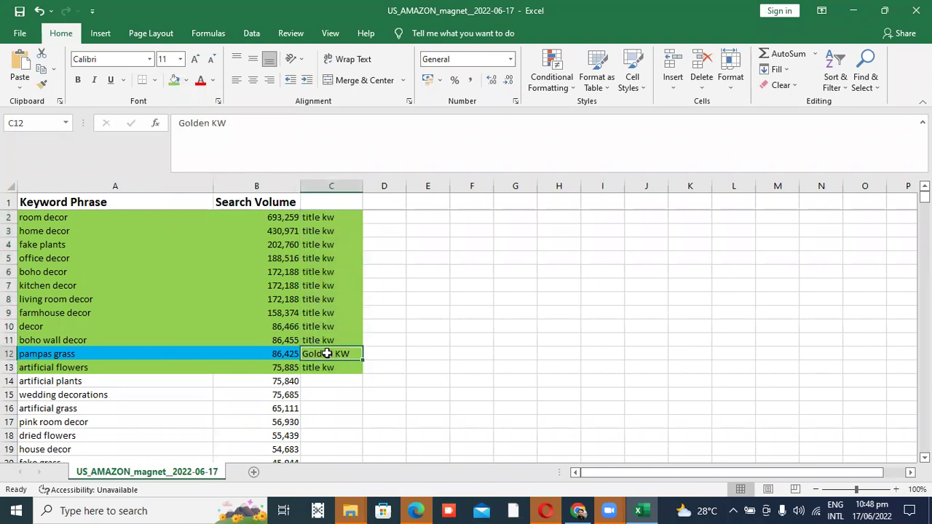
click(187, 82)
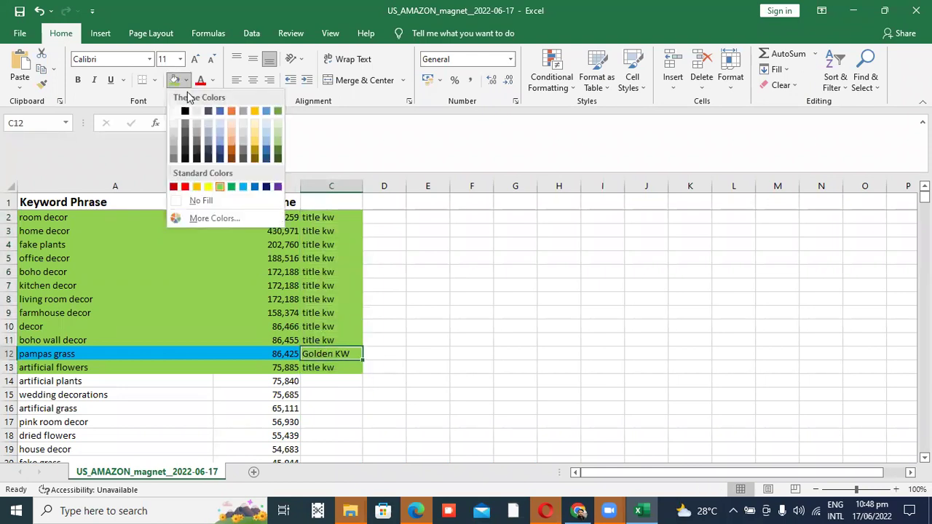
click(242, 187)
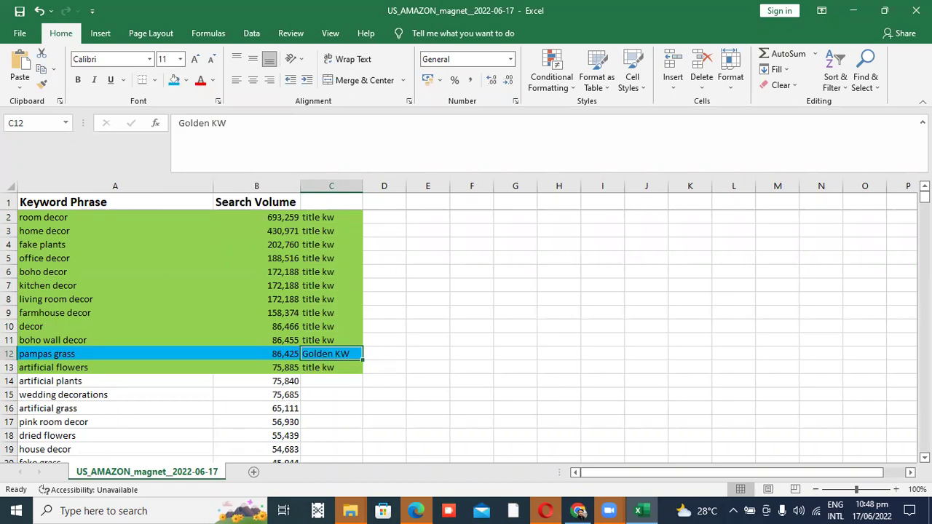
Step: Fill columns A to C of rows 14 to 30, artificial plants to rustic home decor, with orange
scroll(459, 334, down, 3)
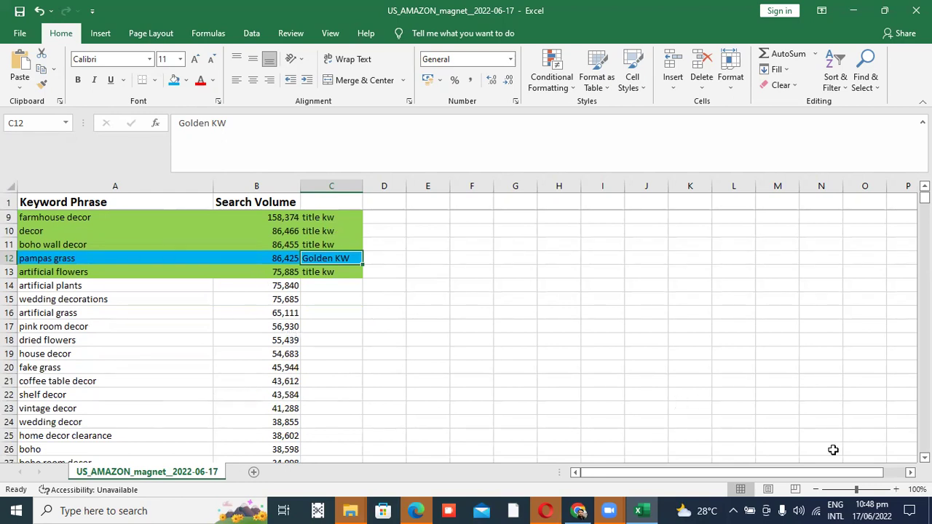
scroll(645, 312, down, 2)
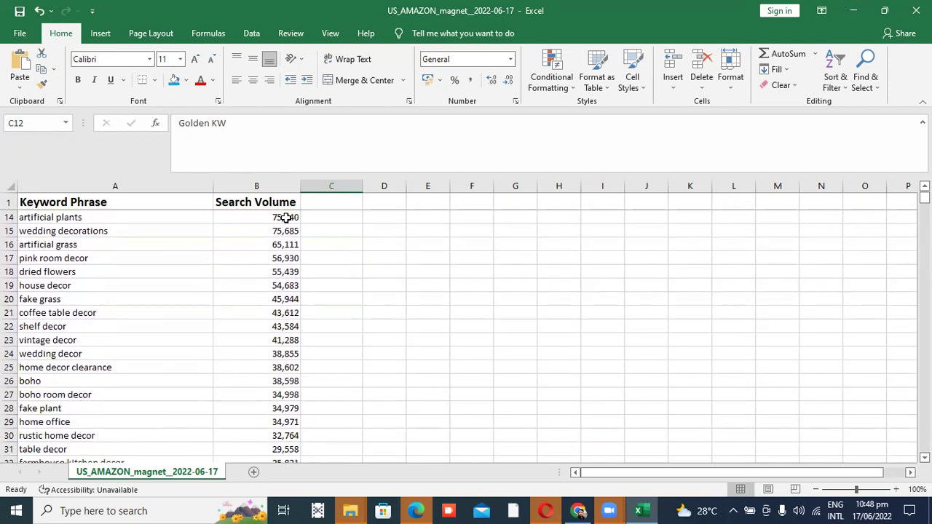
drag(277, 217, 277, 309)
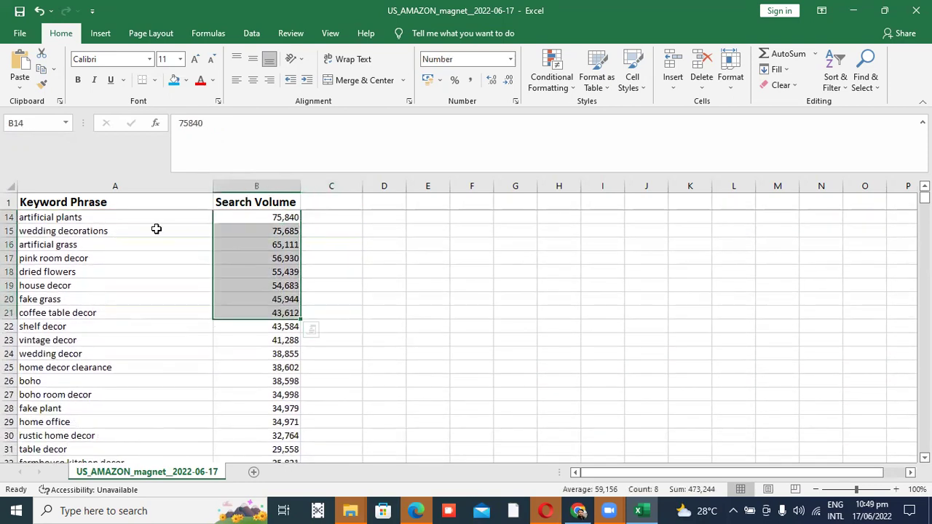
drag(150, 216, 355, 433)
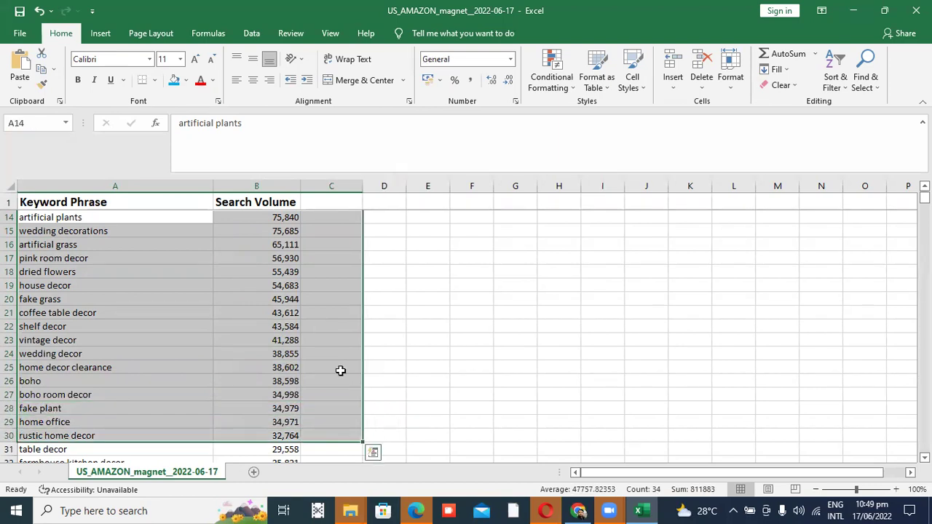
click(186, 80)
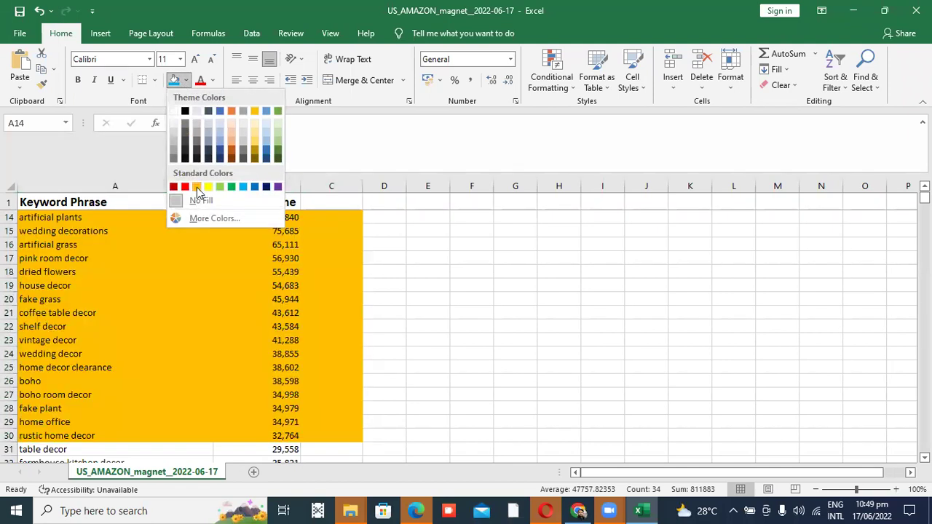
click(196, 187)
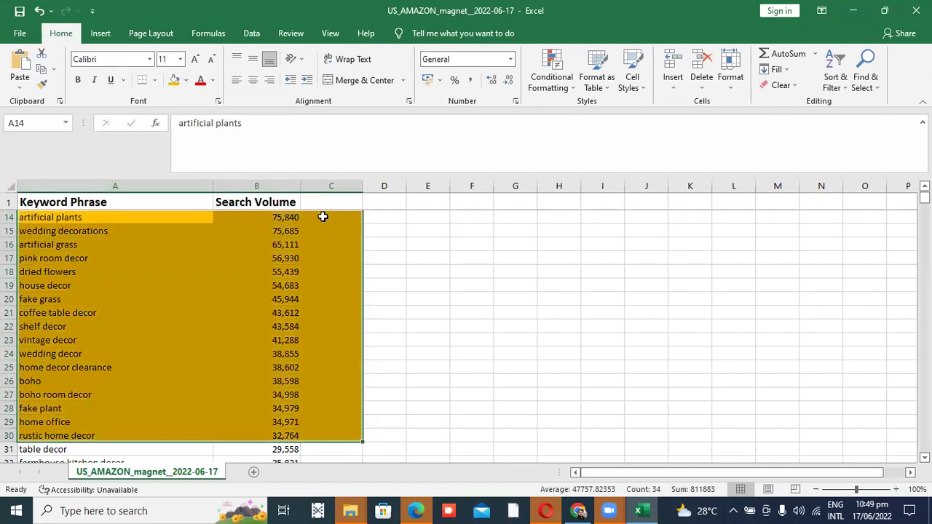
Step: Enter the label "Points" in cells C14 to C30, beside the orange keyword rows
click(323, 219)
text(Pointd)
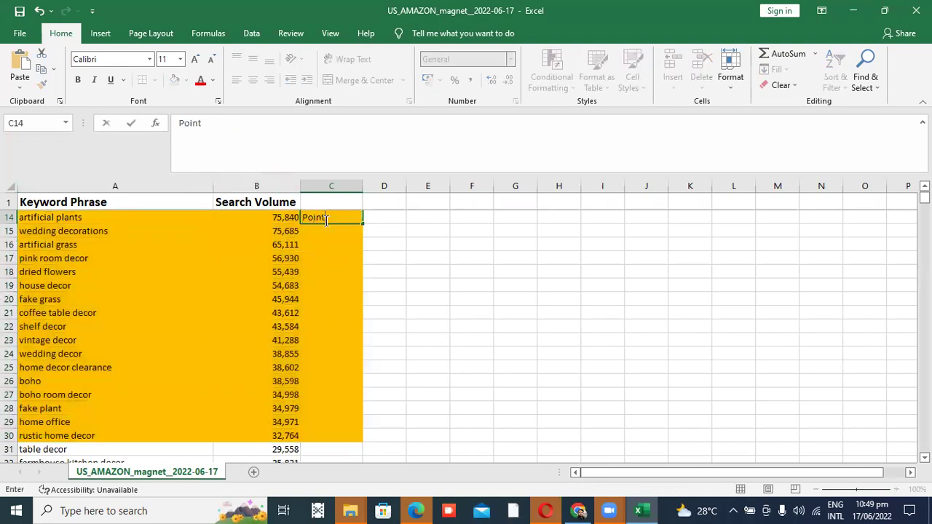
click(372, 236)
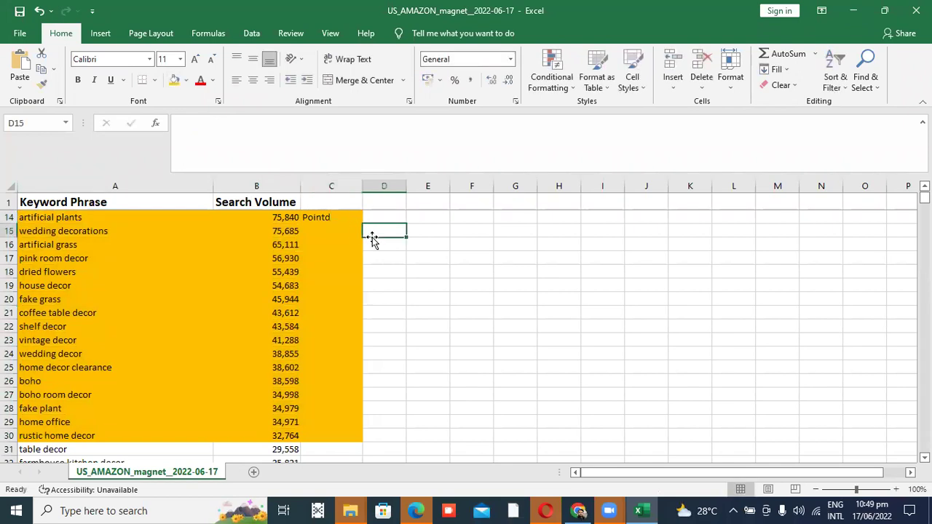
click(327, 219)
click(210, 123)
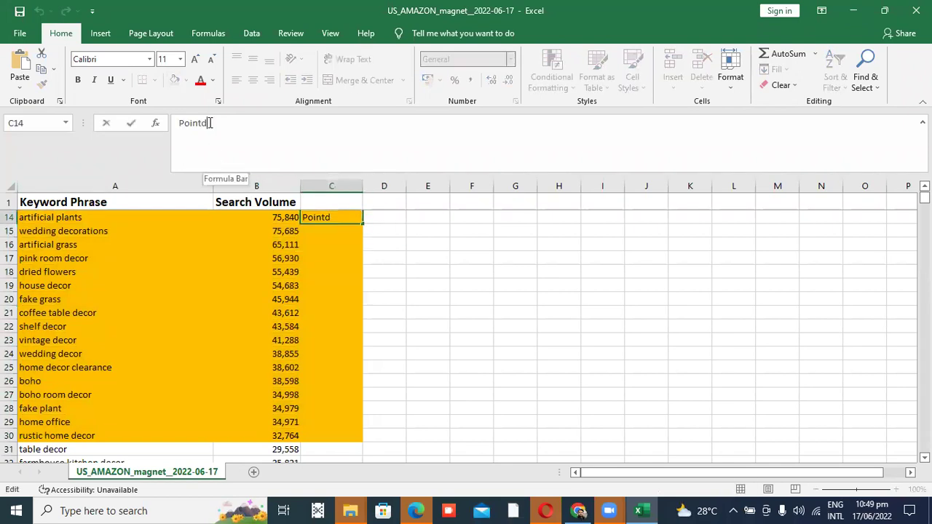
key(BackSpace)
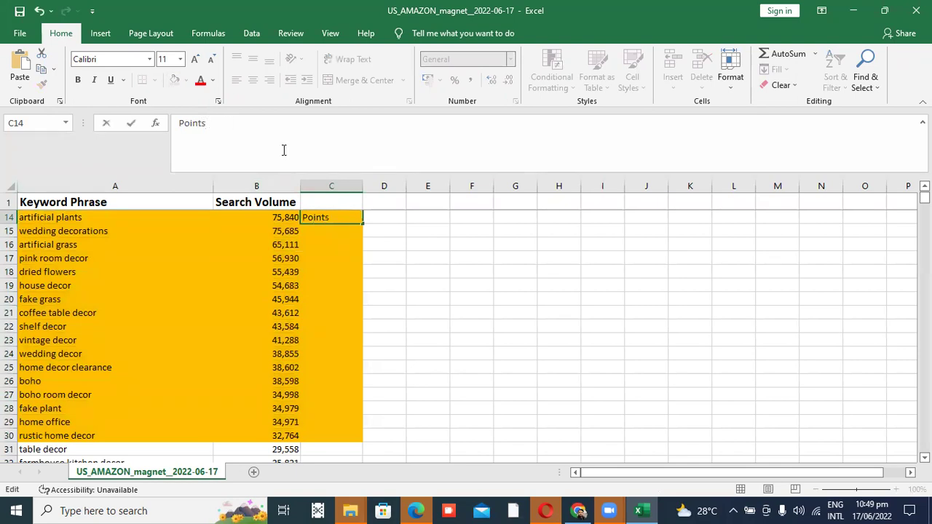
click(397, 217)
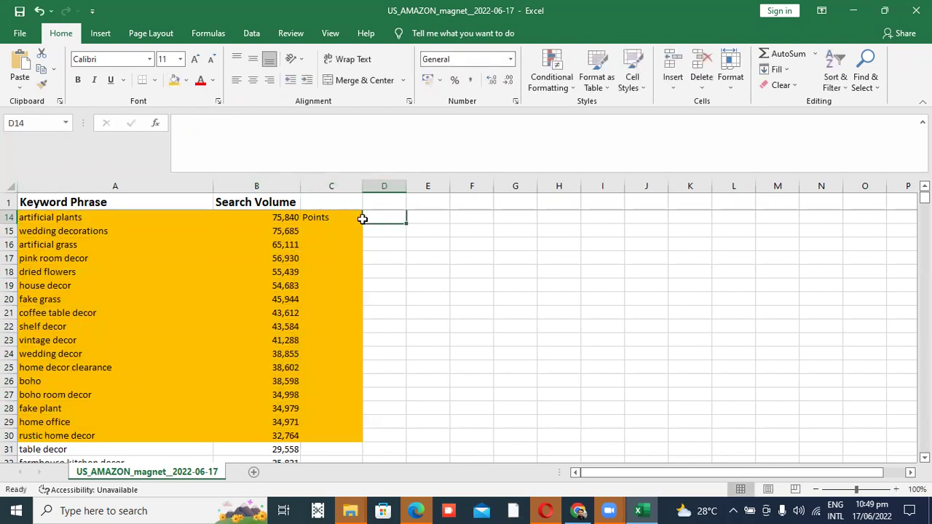
click(324, 219)
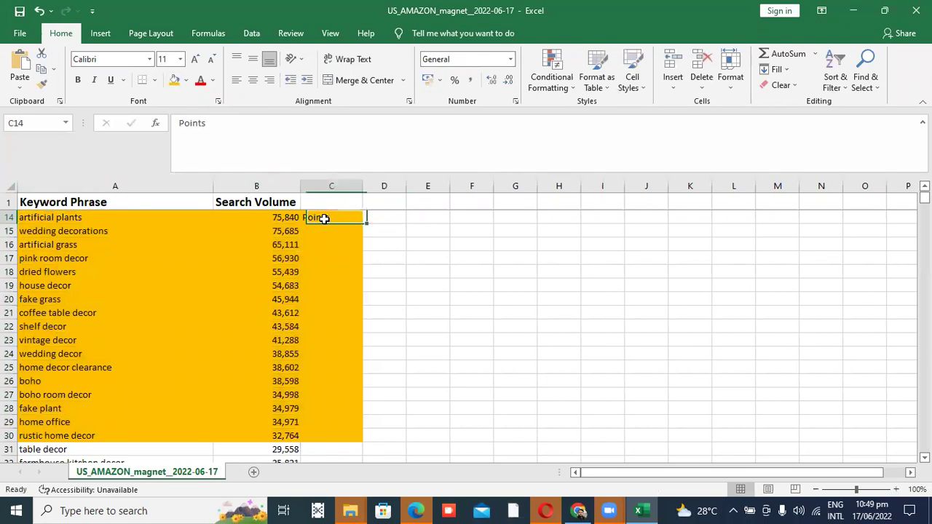
drag(364, 224, 351, 382)
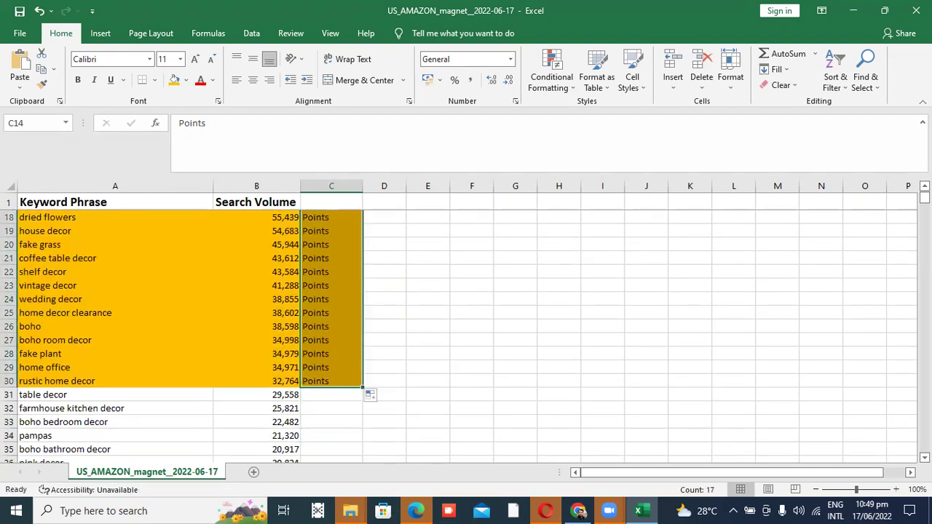
Step: Apply all borders to the keyword table from cell A1 to C79
scroll(459, 335, up, 4)
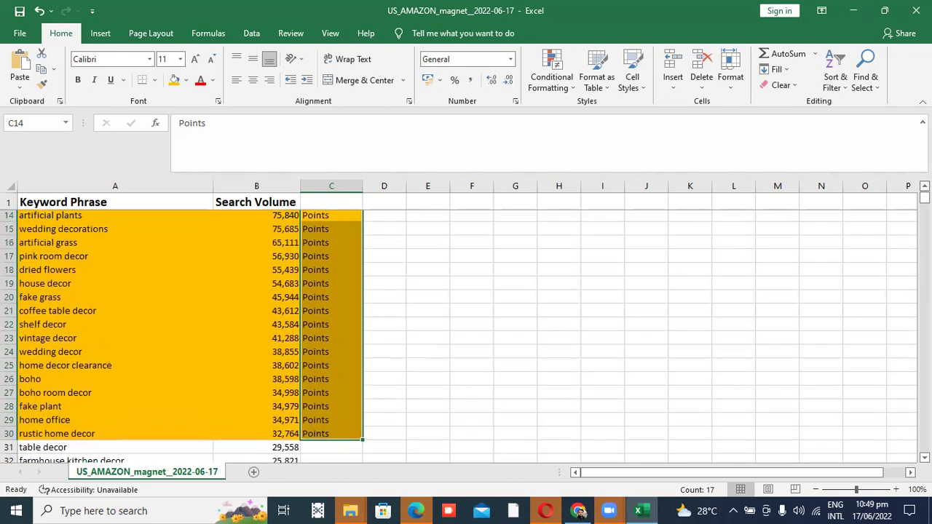
scroll(442, 214, up, 2)
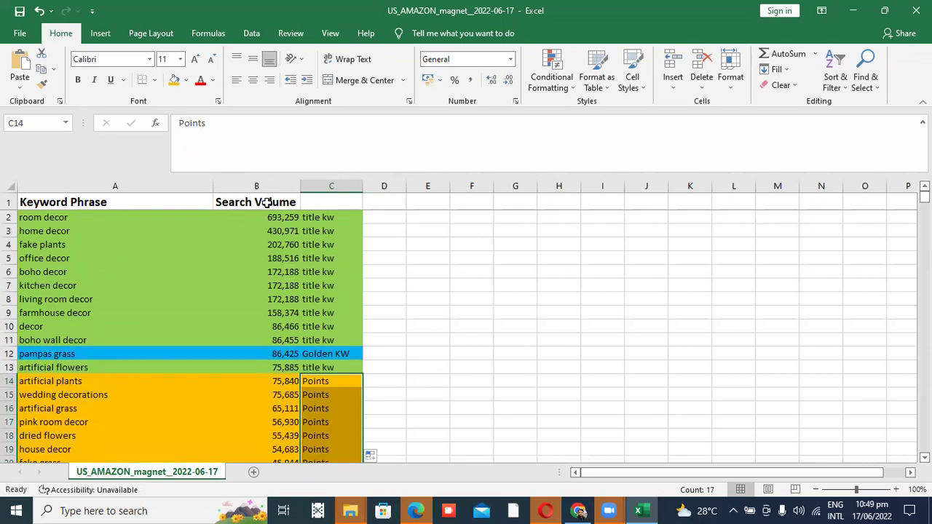
click(196, 202)
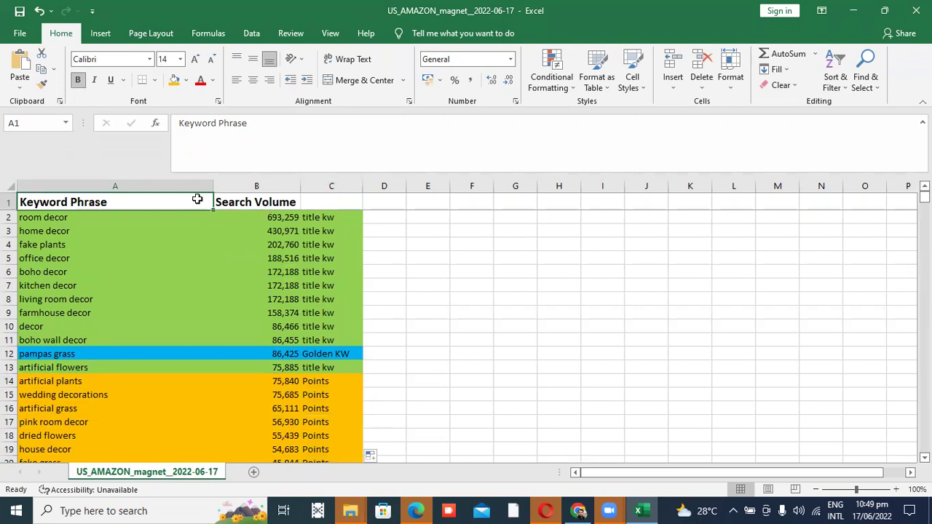
drag(196, 199, 313, 394)
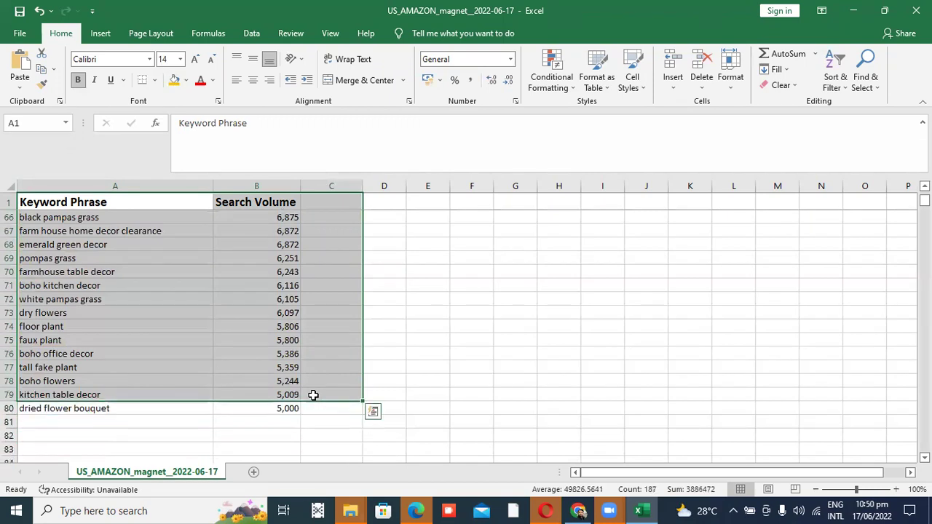
click(155, 81)
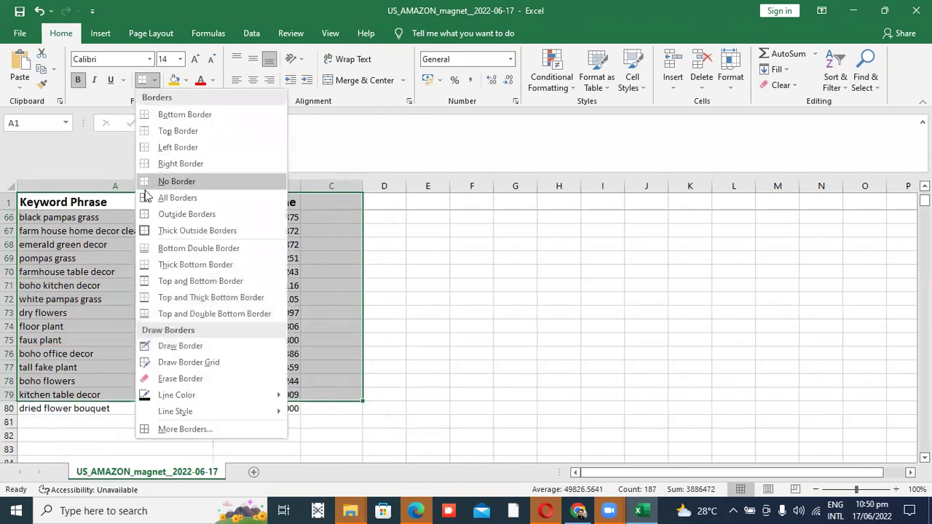
click(176, 198)
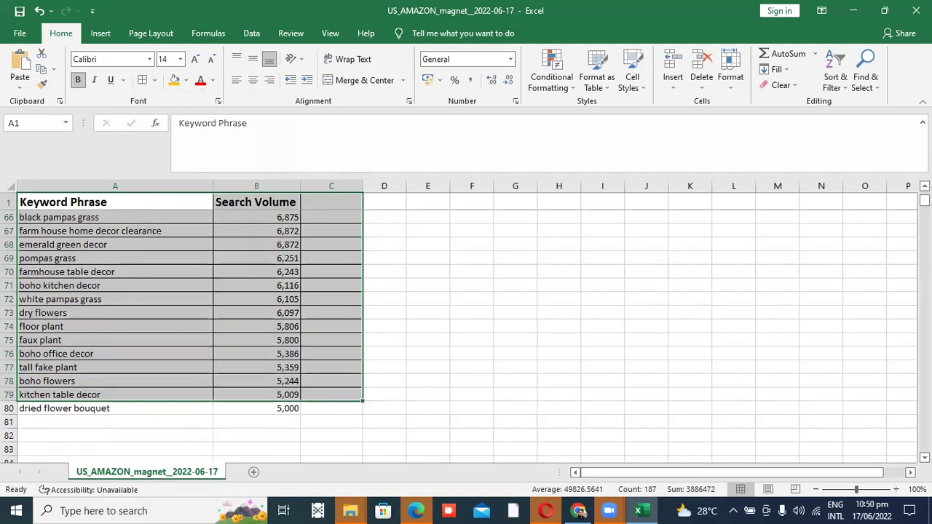
Step: Review the bordered keyword list from its lowest search volumes back to the title keywords in the first rows
scroll(182, 328, up, 4)
scroll(182, 328, up, 3)
scroll(182, 328, up, 2)
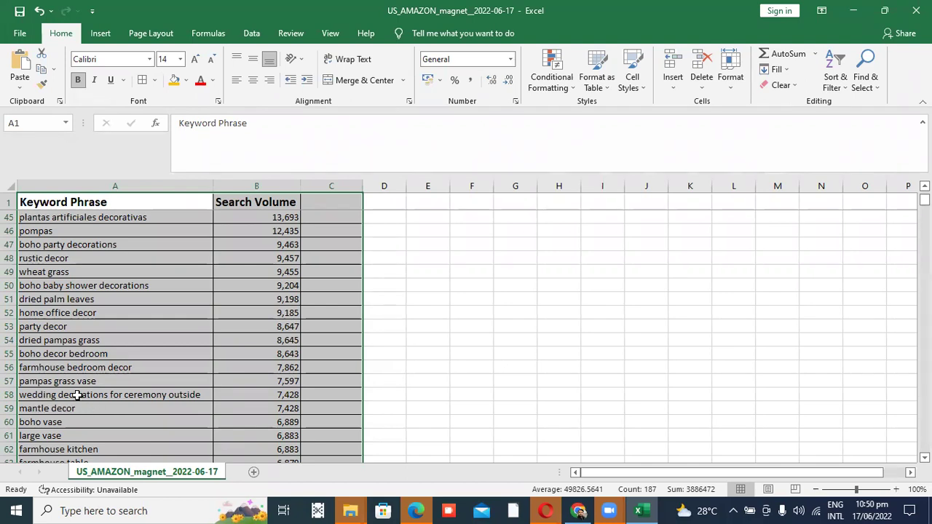
click(358, 332)
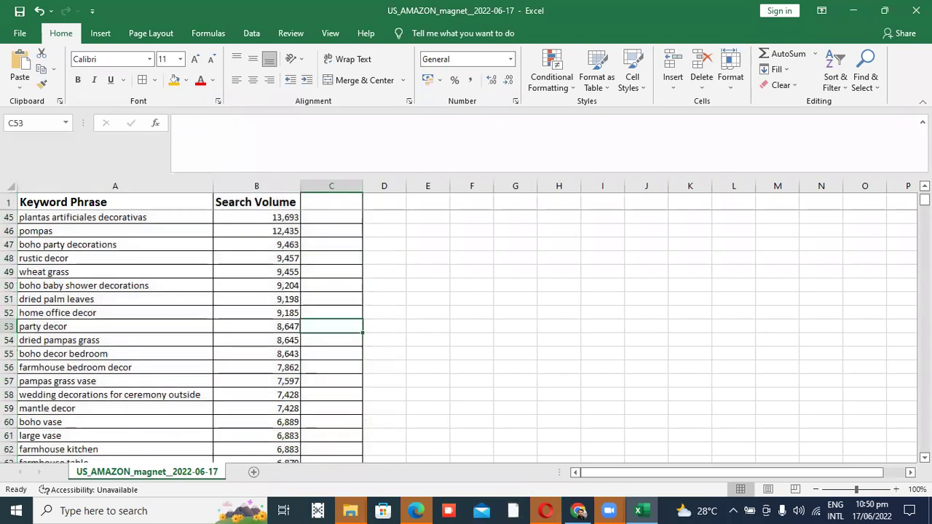
scroll(466, 335, up, 1)
scroll(466, 335, up, 4)
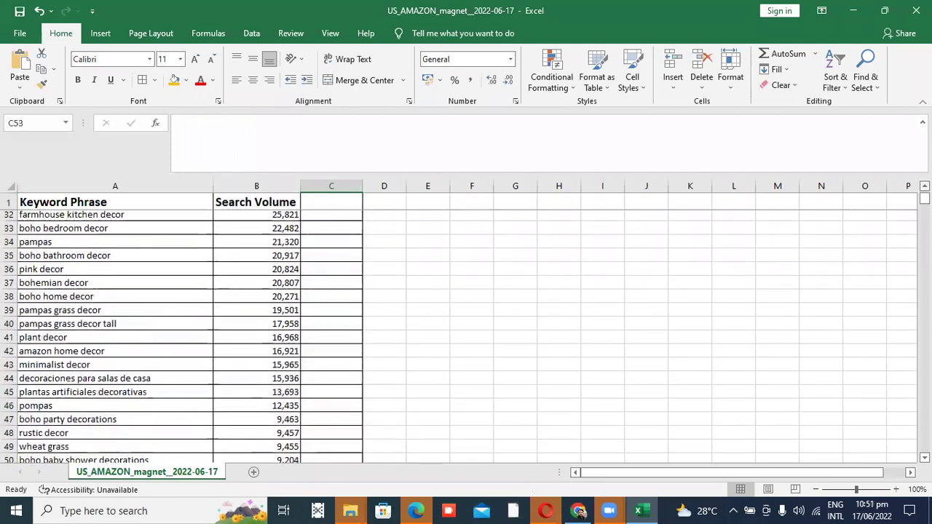
scroll(466, 335, up, 3)
scroll(465, 335, up, 2)
scroll(465, 335, up, 4)
scroll(849, 197, up, 2)
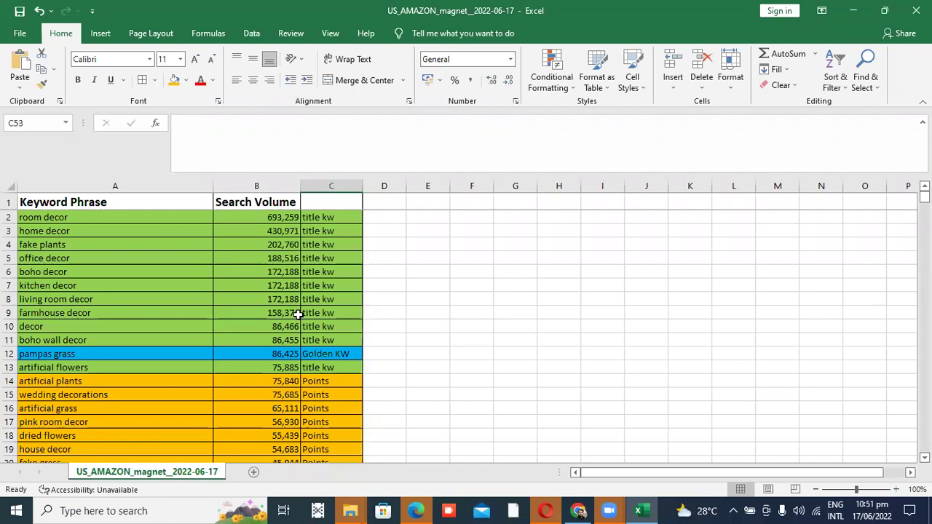
Step: Switch to Chrome, open the Helium 10 dashboard from the Cerebro page and look over its listing and keyword tools
click(579, 510)
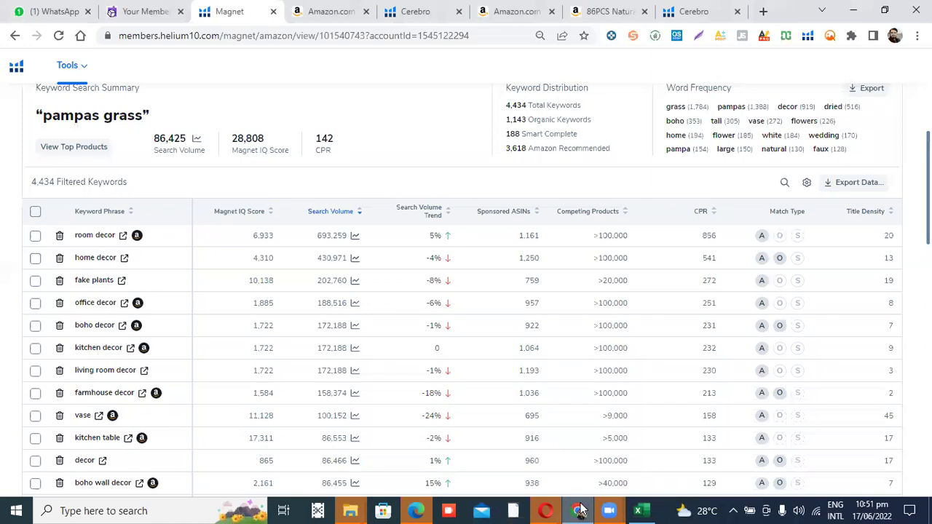
click(413, 13)
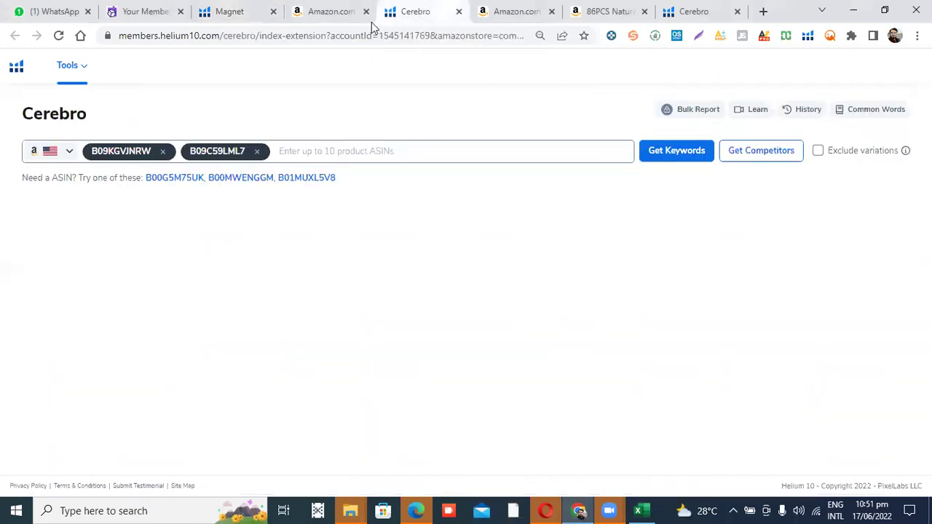
click(16, 71)
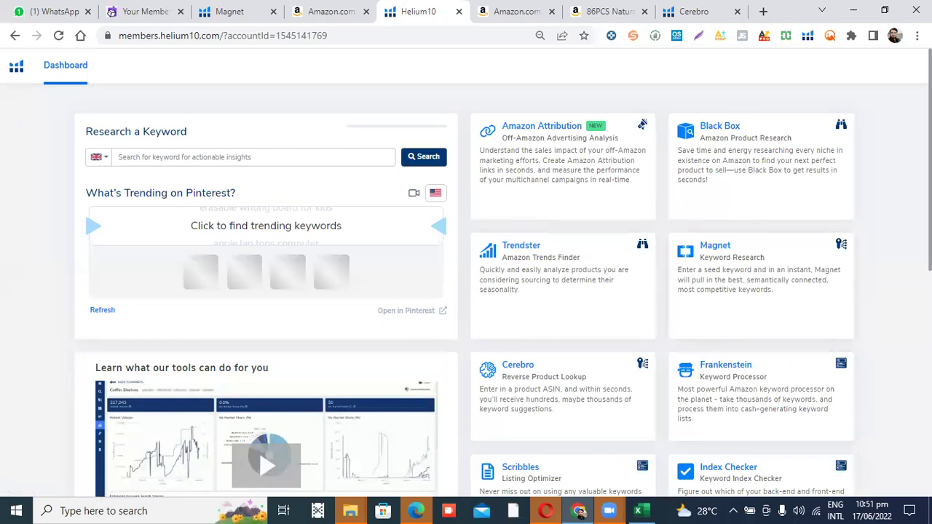
scroll(696, 394, down, 1)
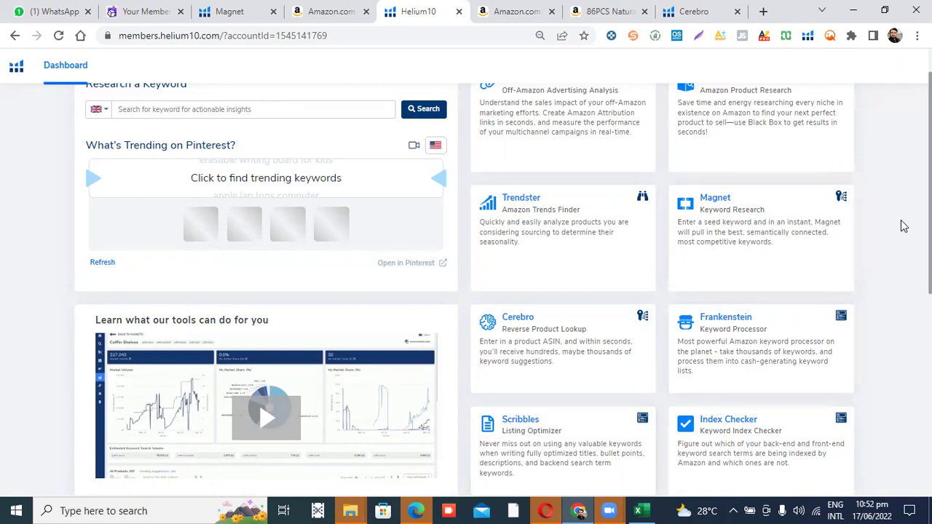
scroll(466, 273, up, 1)
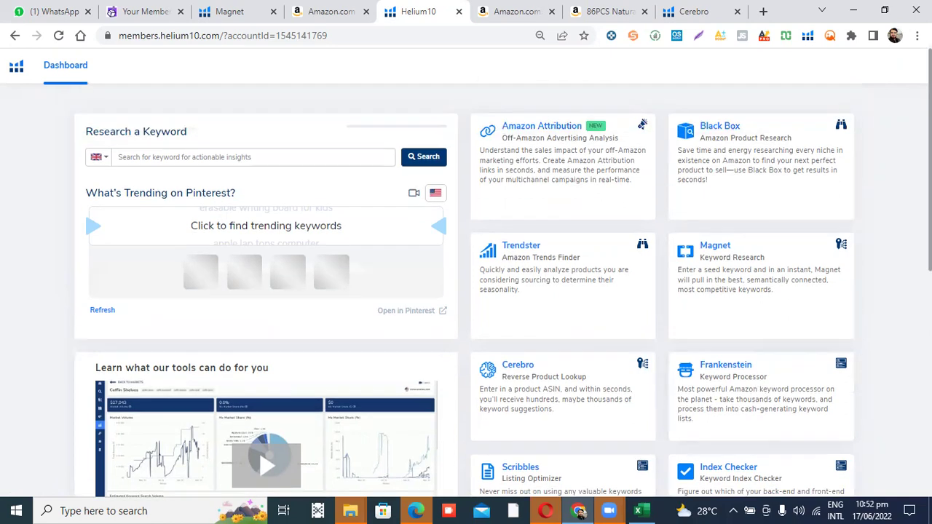
Step: Switch to Edge and read content writing 2.pdf from the final keywords table through the title, bullet points, description and HTML description
click(641, 509)
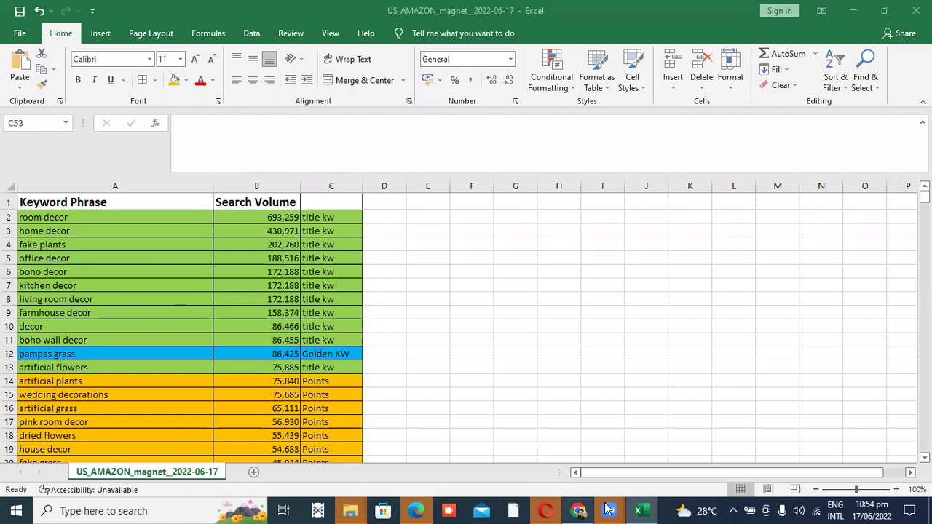
mouse_move(581, 510)
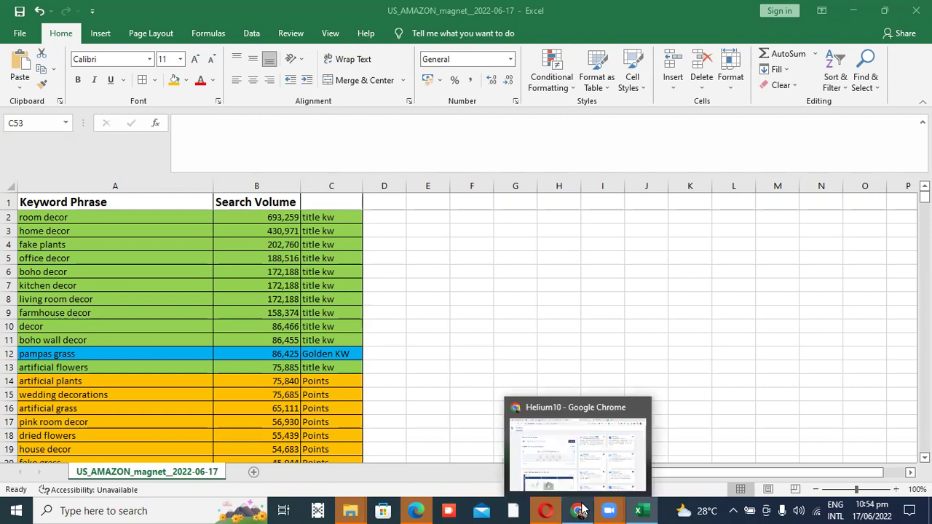
click(416, 509)
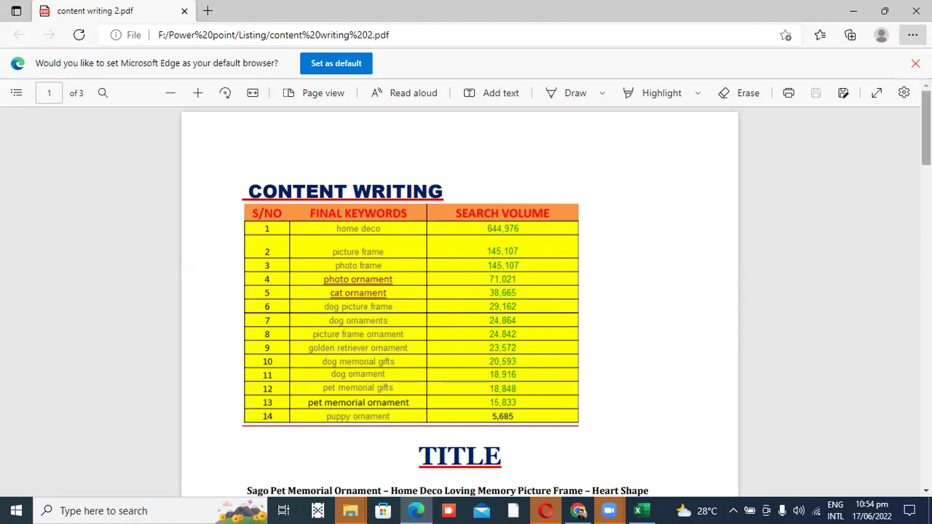
key(Down)
key(Down)
key(Down)
key(Down)
key(Down)
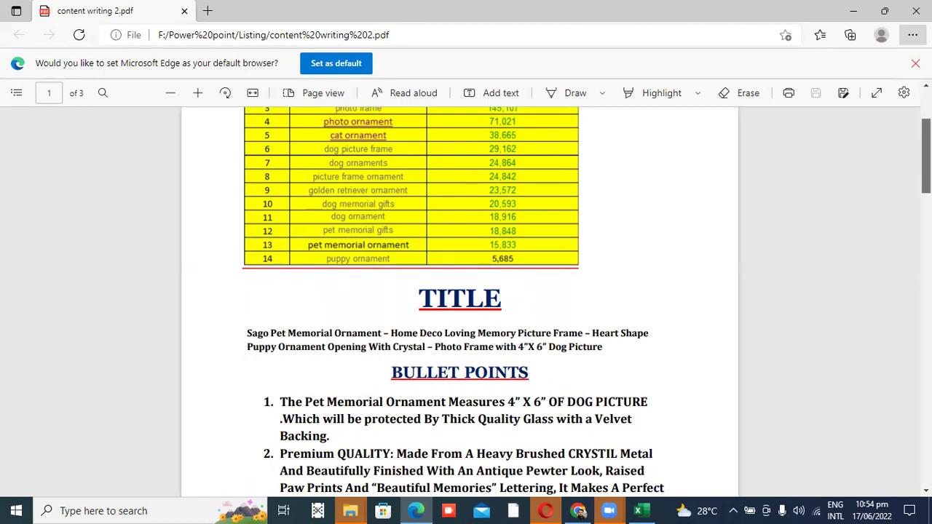
scroll(460, 299, down, 3)
scroll(460, 298, down, 3)
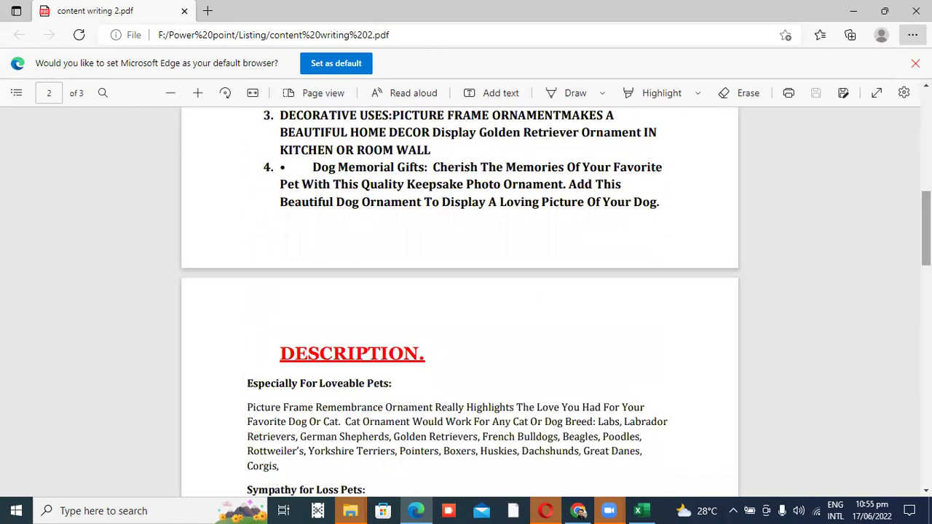
scroll(460, 298, down, 5)
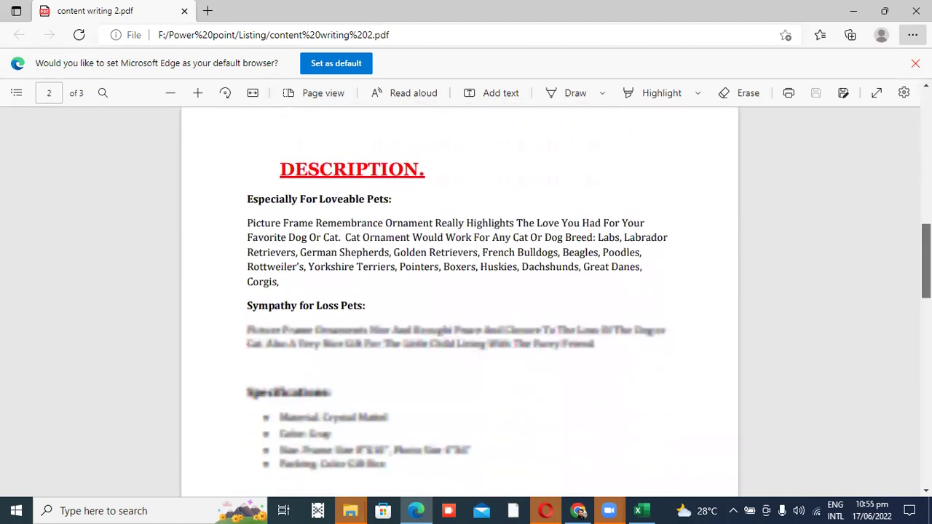
scroll(459, 298, down, 2)
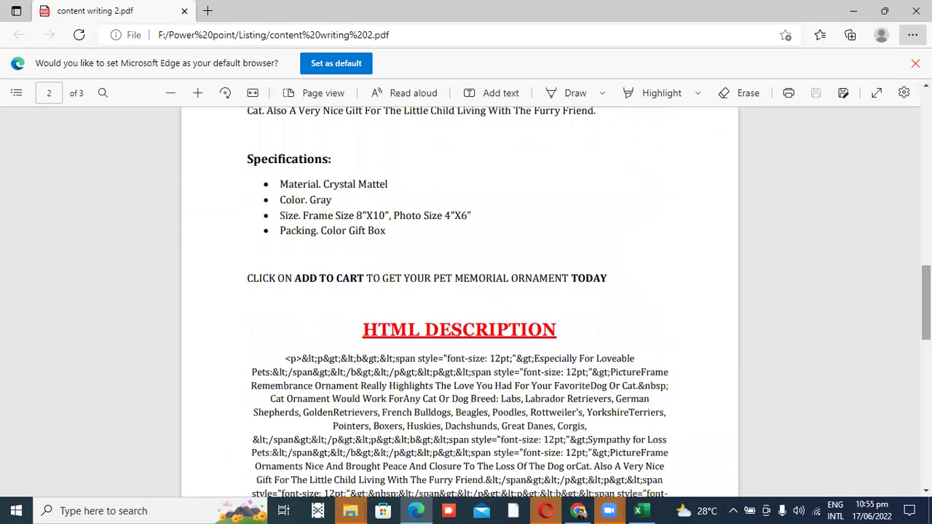
scroll(459, 299, down, 8)
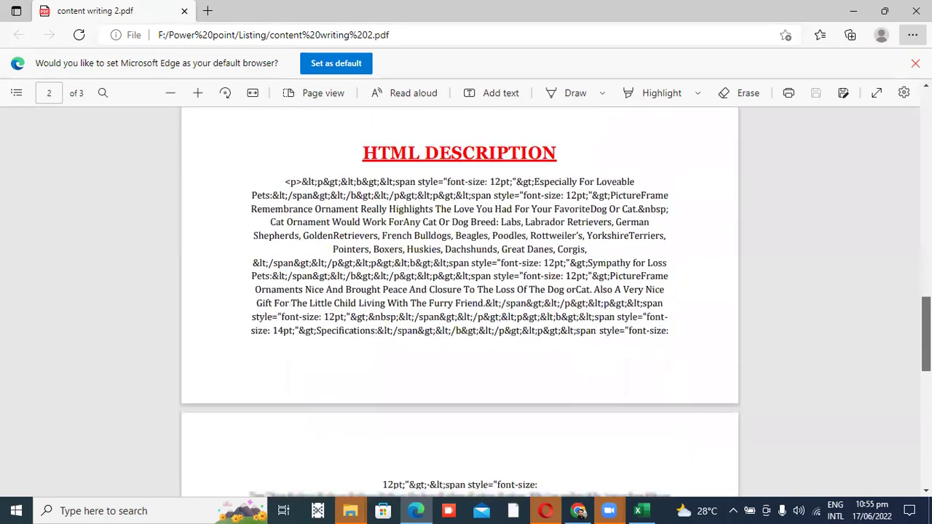
scroll(459, 298, down, 4)
Step: Return to the first page of the PDF and examine its keyword table, title and bullet points
scroll(459, 298, up, 2)
scroll(459, 299, up, 10)
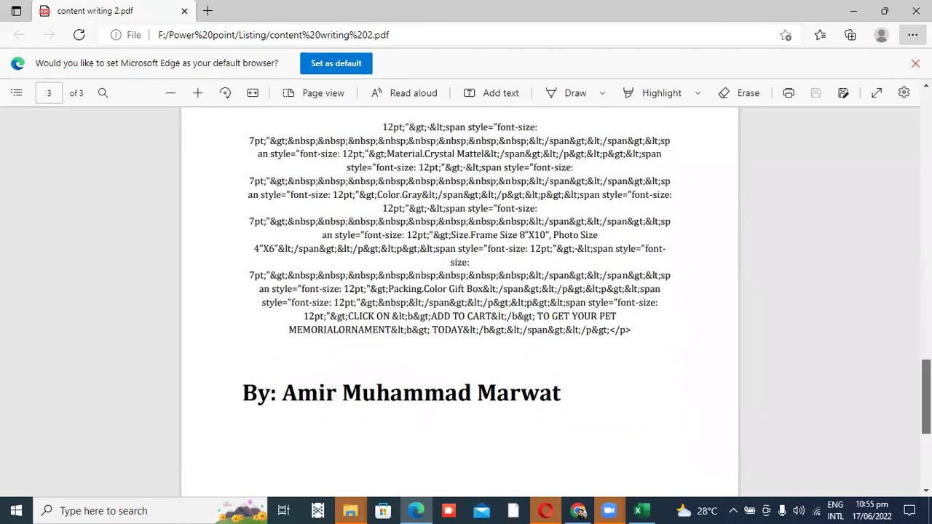
scroll(459, 298, up, 10)
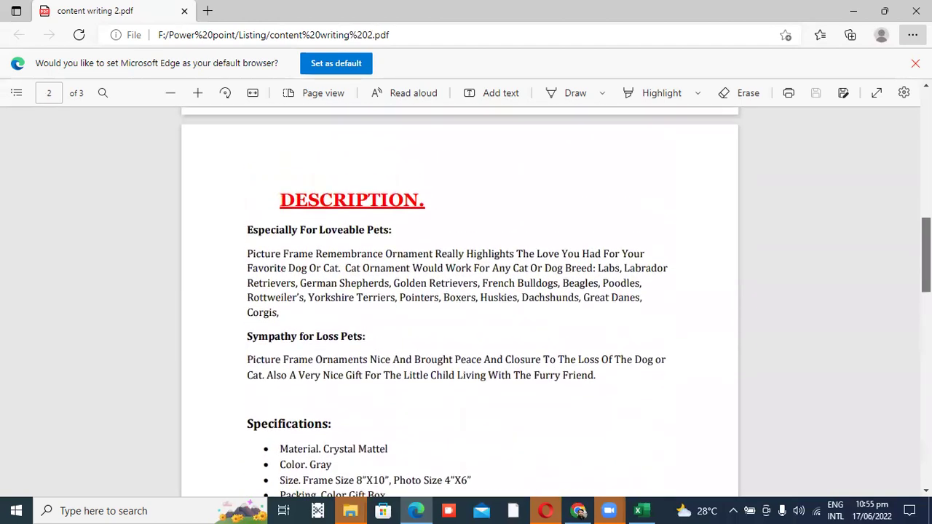
scroll(459, 299, up, 10)
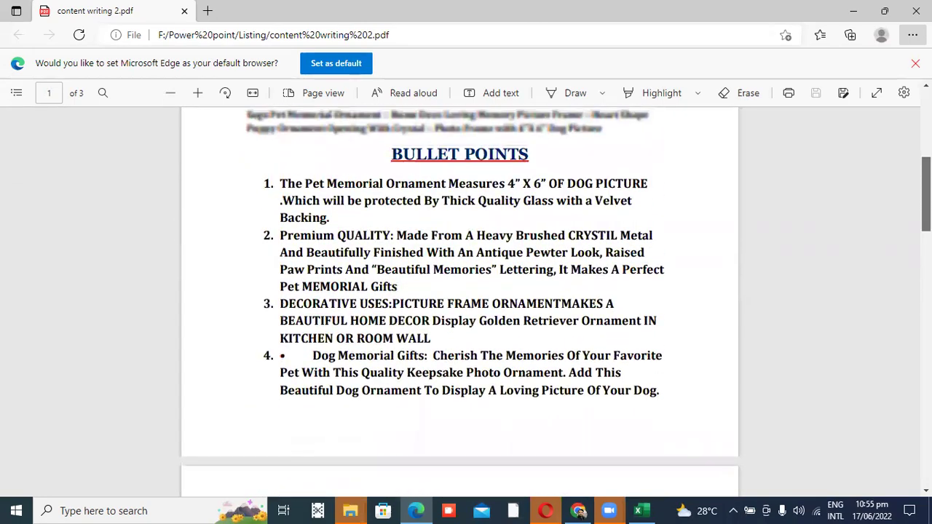
scroll(449, 329, up, 3)
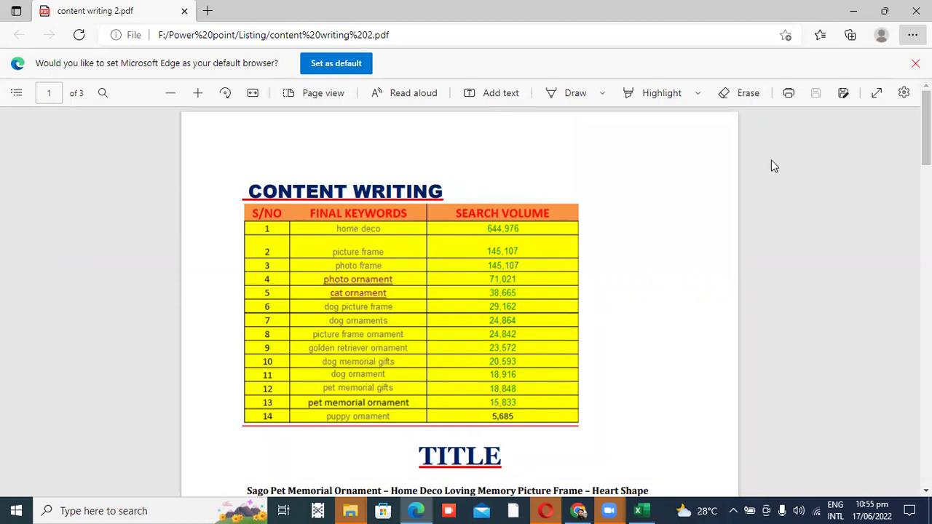
scroll(902, 153, down, 3)
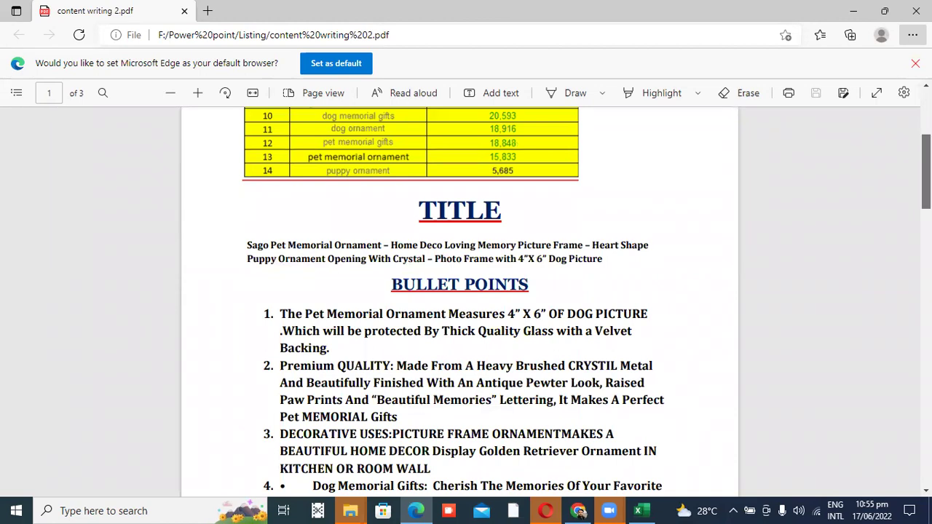
Step: Read the sample listing from its title and bullet points through the description and specifications to the end of the HTML description
key(Down)
key(Down)
key(Down)
key(Down)
key(Down)
key(Down)
key(Down)
key(Down)
key(Down)
key(Down)
key(Down)
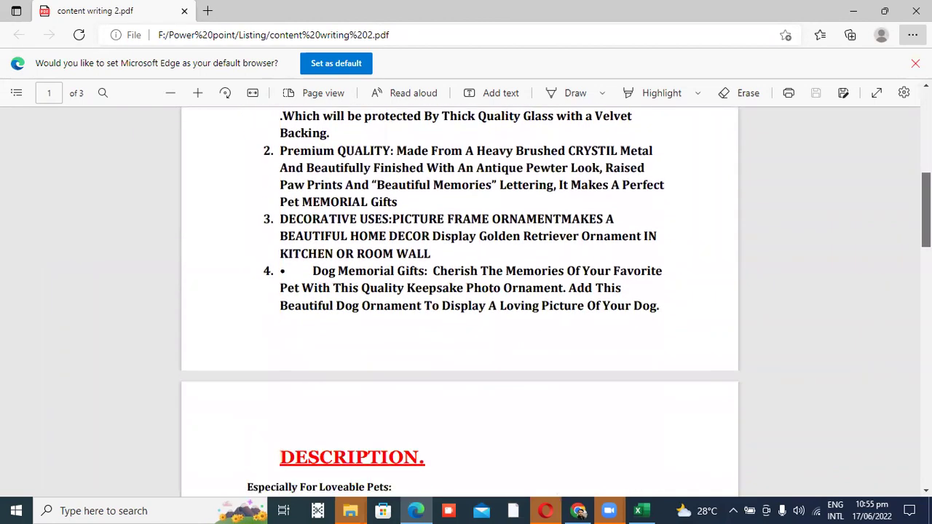
key(Down)
key(Down)
key(Down)
key(Down)
key(Down)
key(Down)
key(Down)
key(Down)
key(Down)
key(Down)
key(Down)
key(Down)
key(Down)
key(Down)
key(Down)
key(Down)
key(Down)
key(Down)
key(Down)
key(Down)
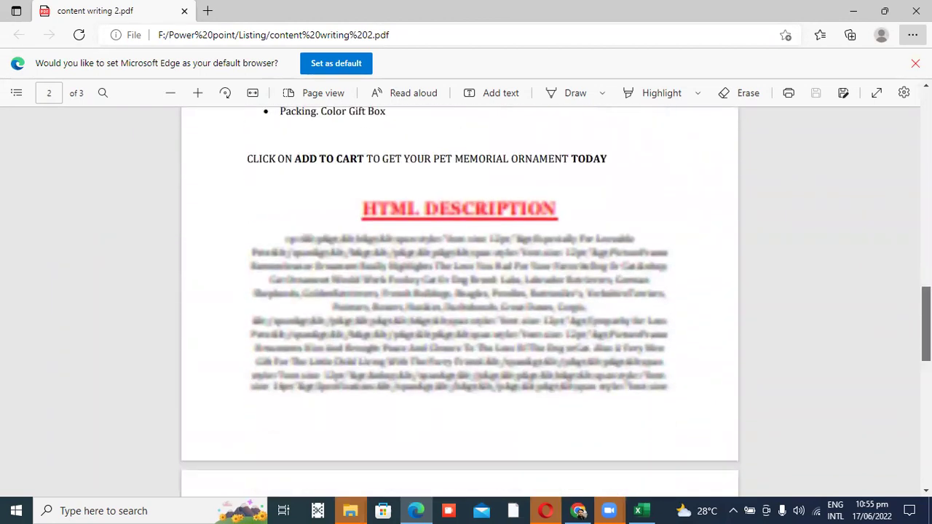
key(Down)
key(Down)
key(Down)
key(Down)
key(Down)
Step: Review the listing backwards from the HTML description to the first page and examine the final keywords table with its search volumes
key(Up)
key(Up)
key(Up)
key(Up)
key(Up)
key(Up)
key(Up)
key(Up)
key(Up)
key(Up)
key(Up)
key(Up)
key(Up)
key(Up)
key(Up)
key(Up)
key(Up)
key(Up)
key(Up)
key(Up)
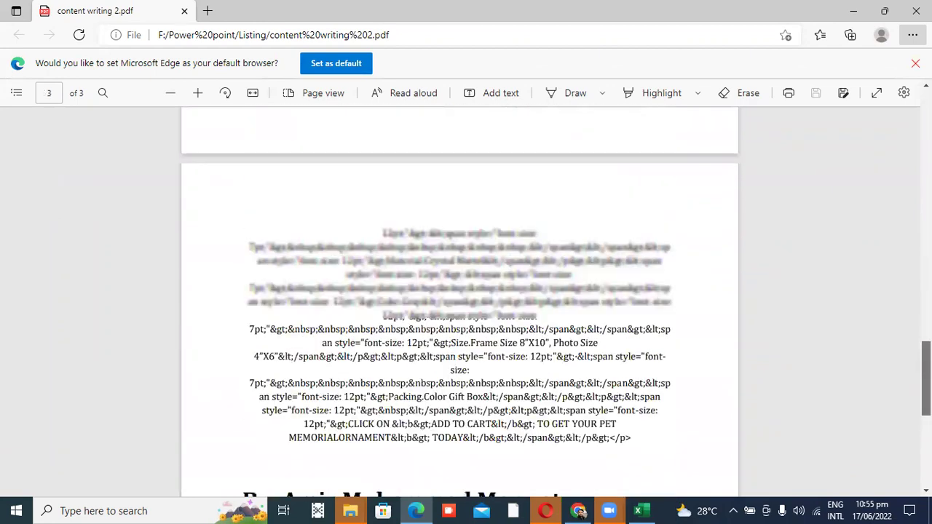
key(Up)
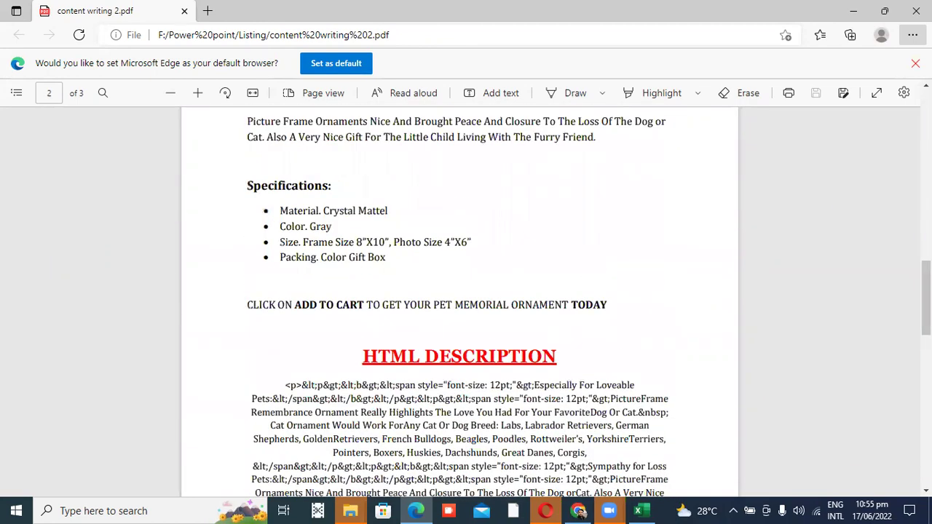
key(Up)
key(Up)
key(Up)
key(Up)
key(Up)
key(Up)
key(Up)
key(Up)
key(Up)
key(Up)
key(Up)
key(Up)
key(Up)
key(Up)
key(Up)
key(Up)
key(Up)
key(Up)
key(Up)
key(Up)
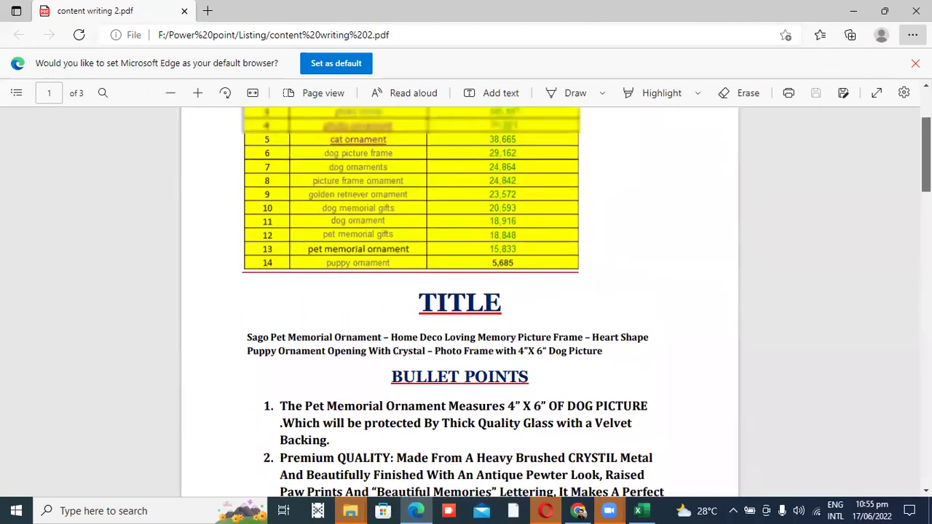
key(Up)
key(Up)
key(Up)
key(Up)
key(Up)
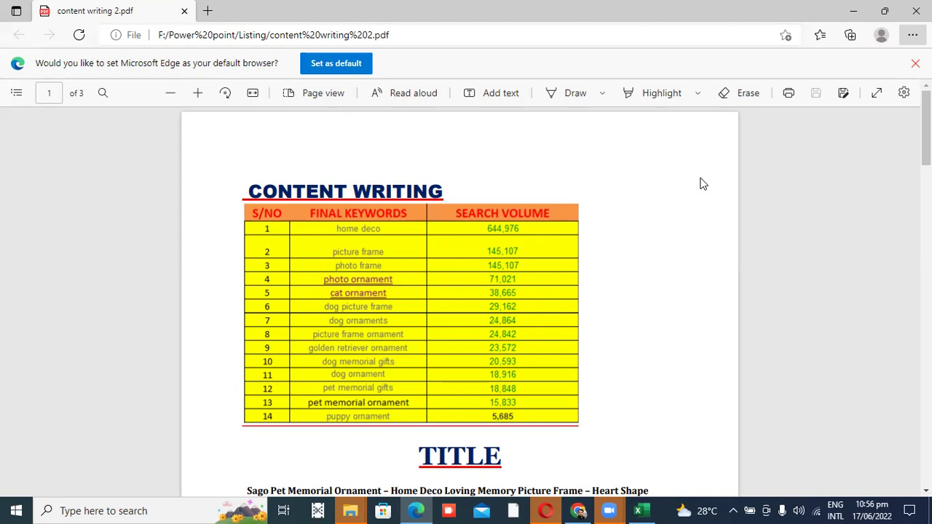
scroll(459, 298, down, 3)
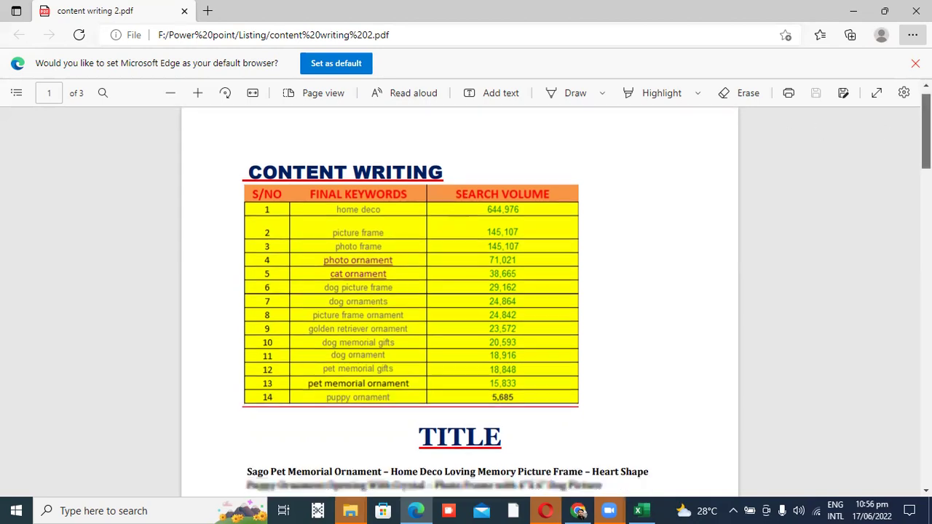